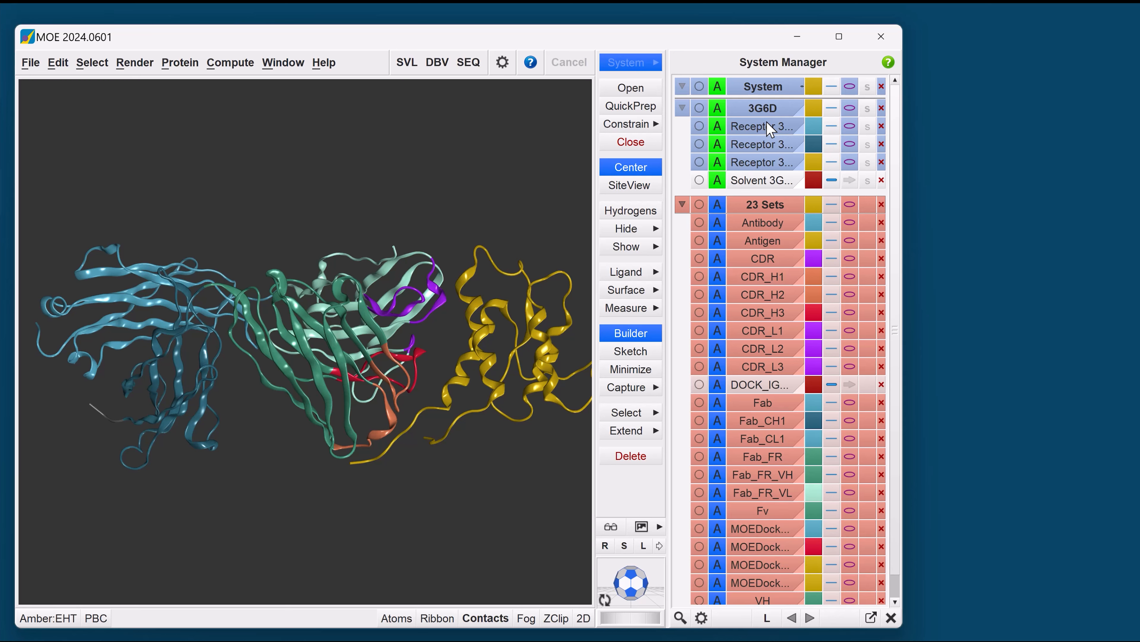
pyautogui.click(700, 144)
pyautogui.click(700, 144)
pyautogui.click(770, 165)
pyautogui.click(770, 166)
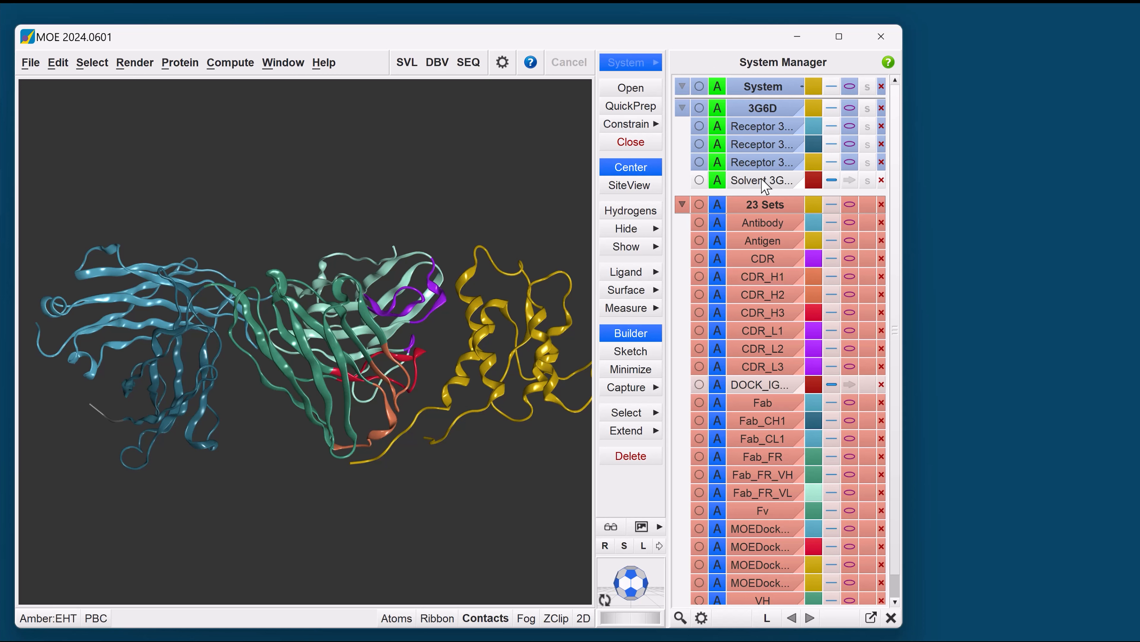
# - Run a Protein-Protein docking with Antigen as receptor, Antibody as ligand, CDR_H3 as ligand site and Rigid Body refinement, writing to dock.mdb
pyautogui.click(177, 63)
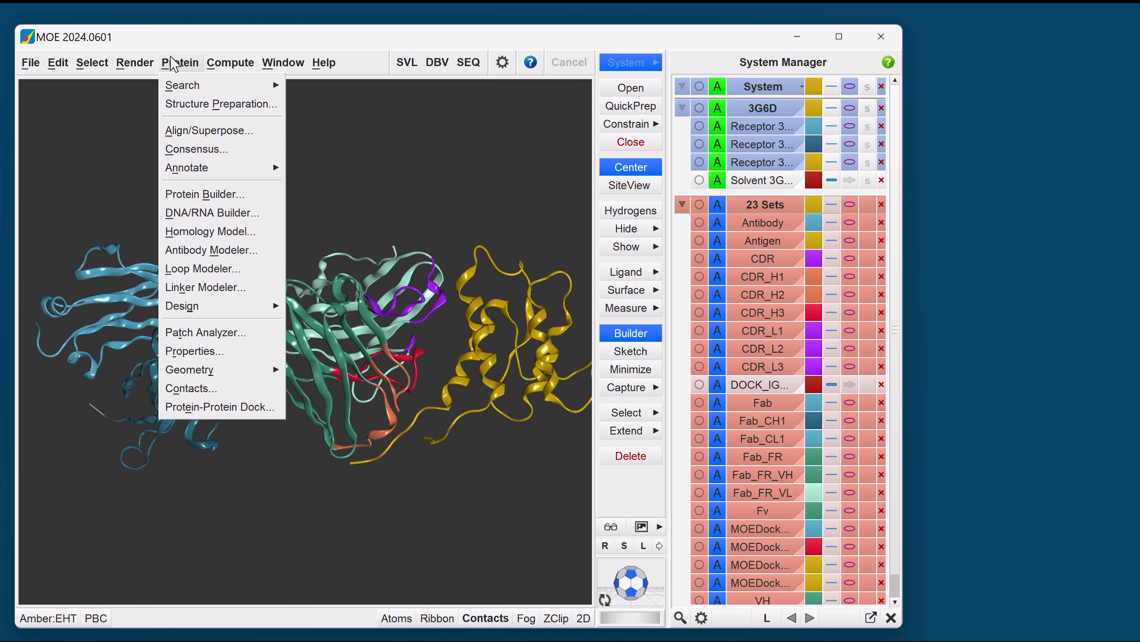
pyautogui.click(246, 407)
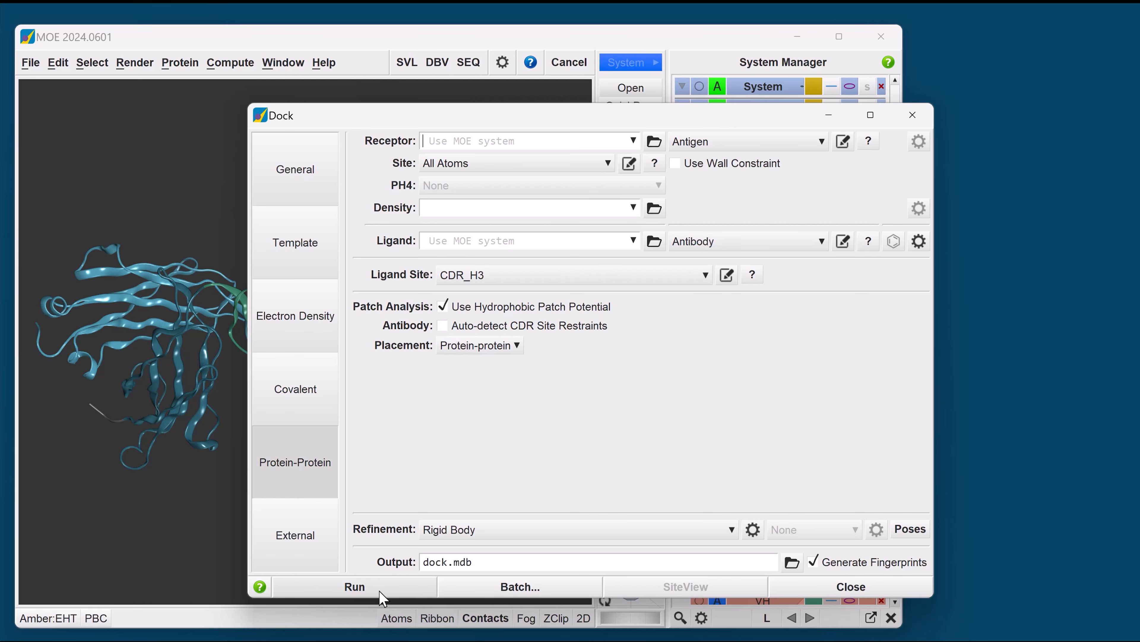
pyautogui.click(354, 587)
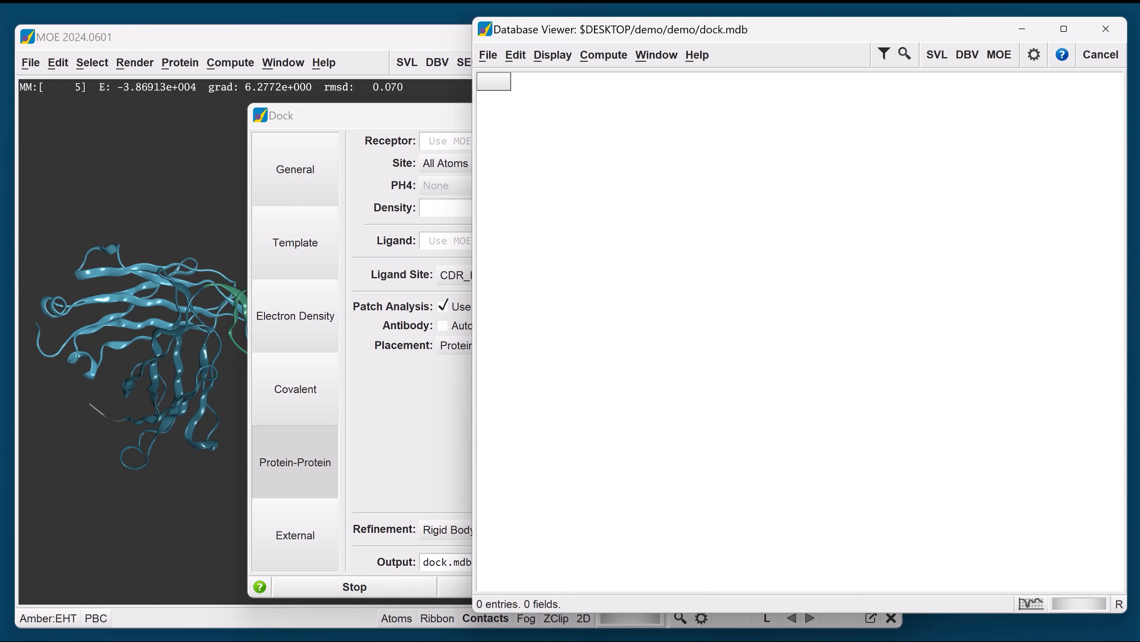
# - Review the docking setup's choices for receptor site, ligand site and the number of poses to retain
pyautogui.click(414, 121)
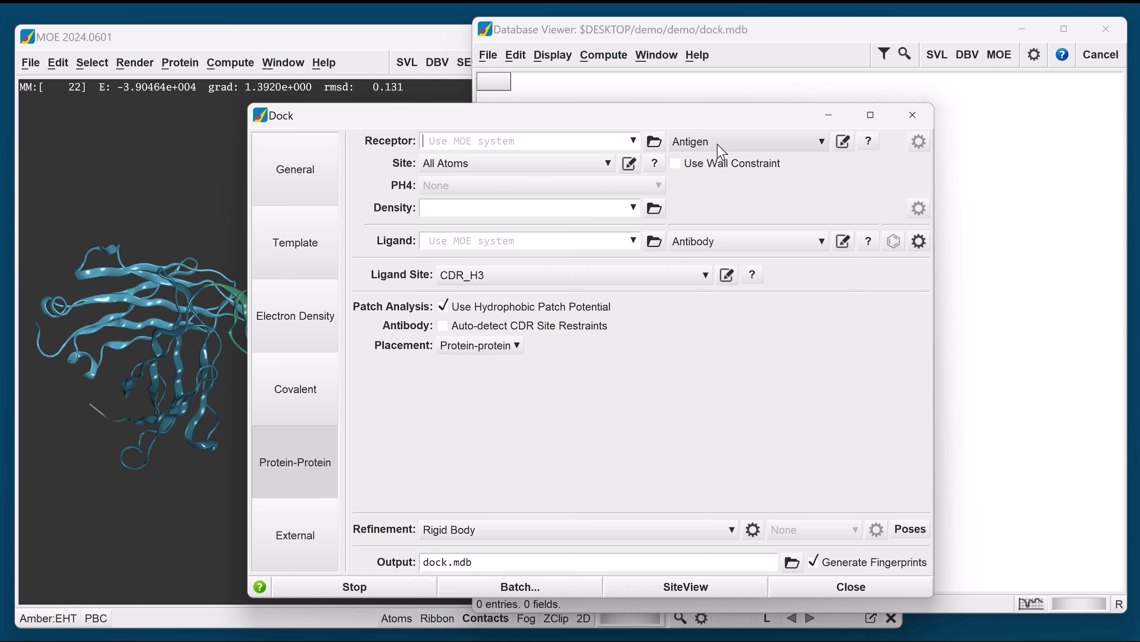
pyautogui.click(510, 165)
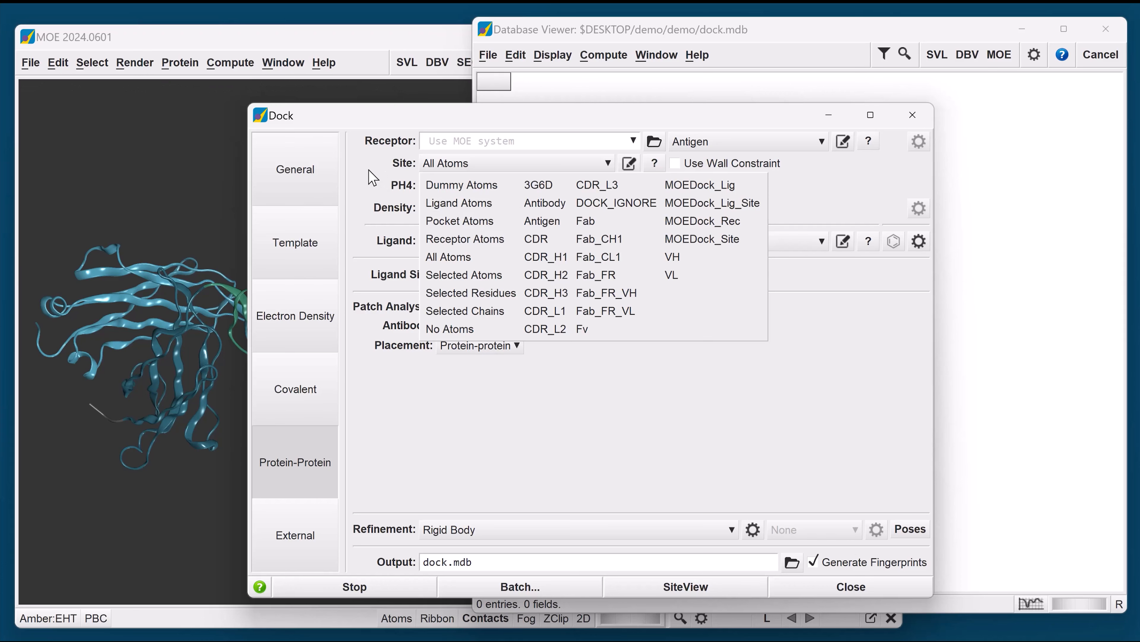
pyautogui.click(428, 168)
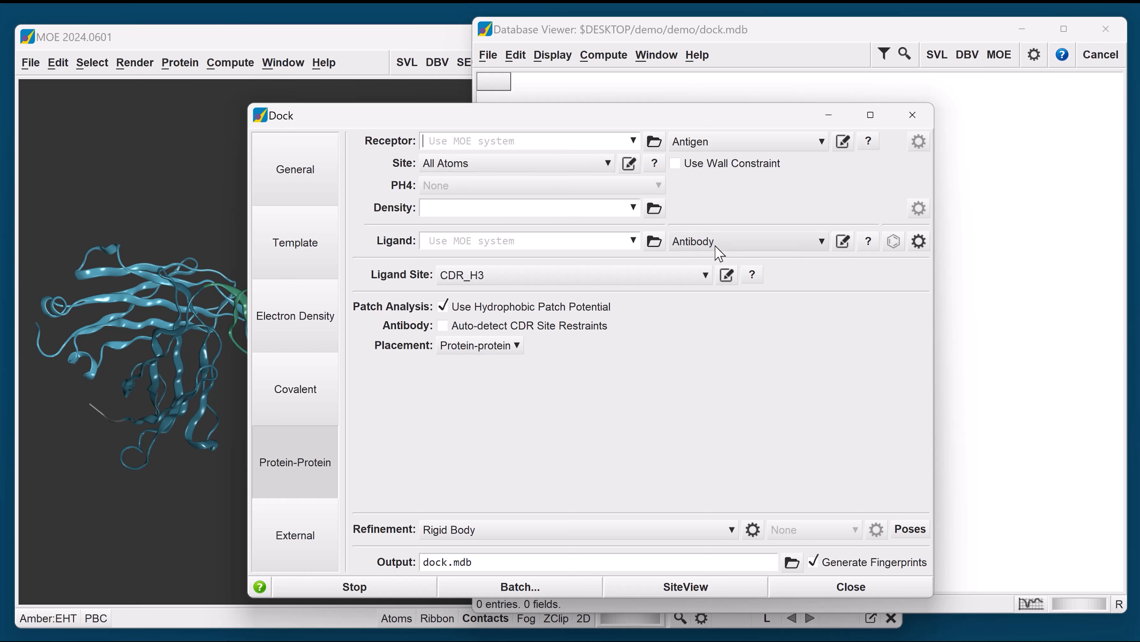
pyautogui.click(558, 280)
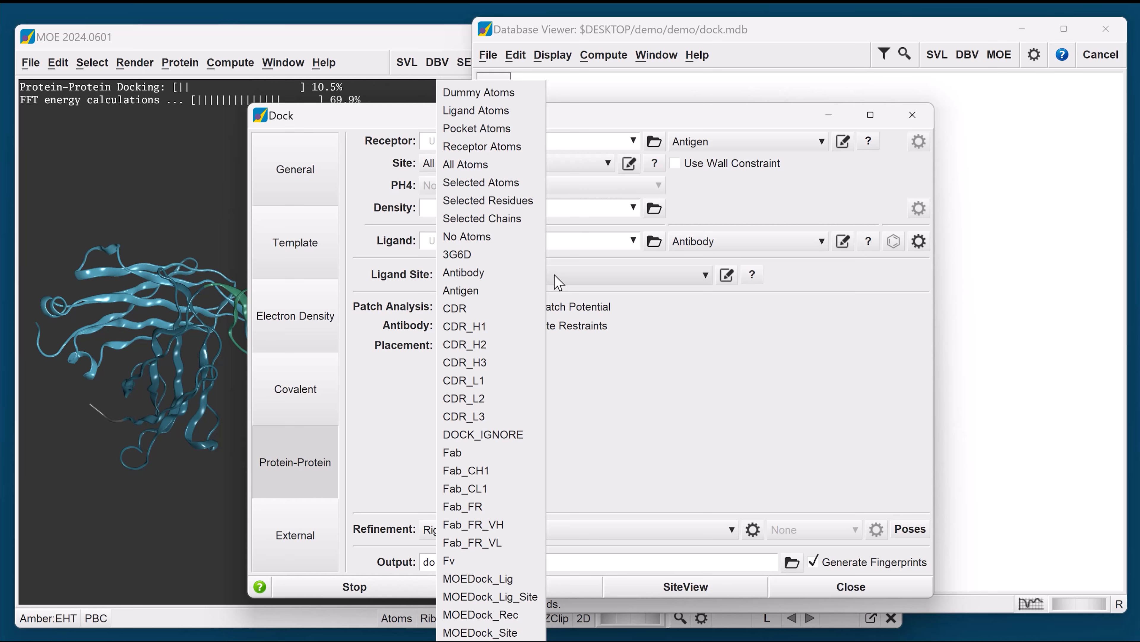
pyautogui.click(782, 400)
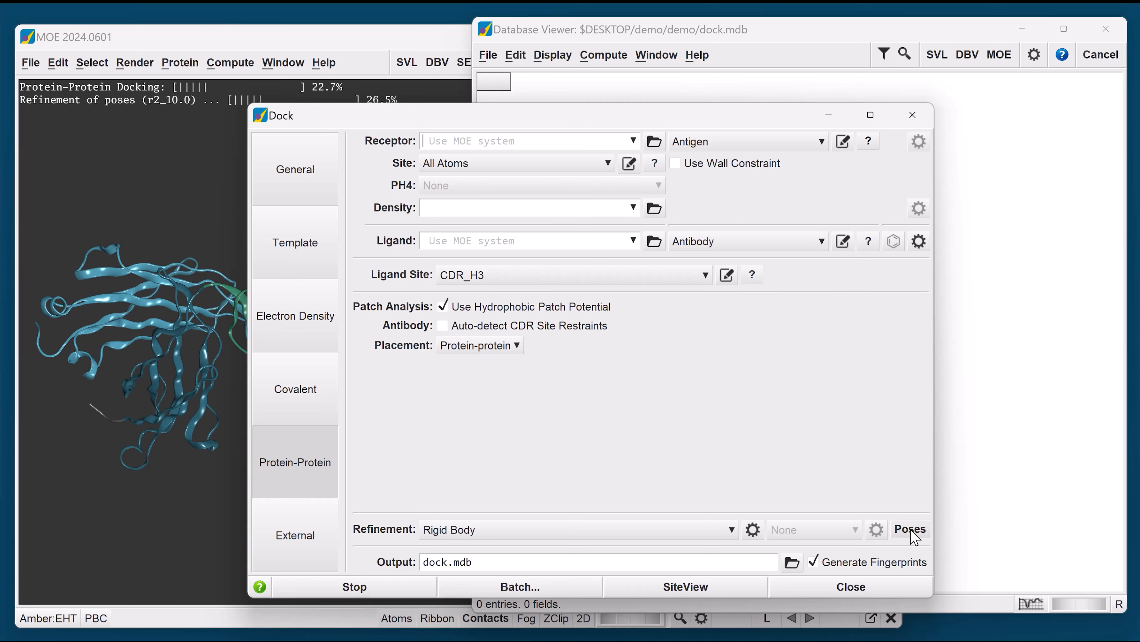
pyautogui.click(916, 537)
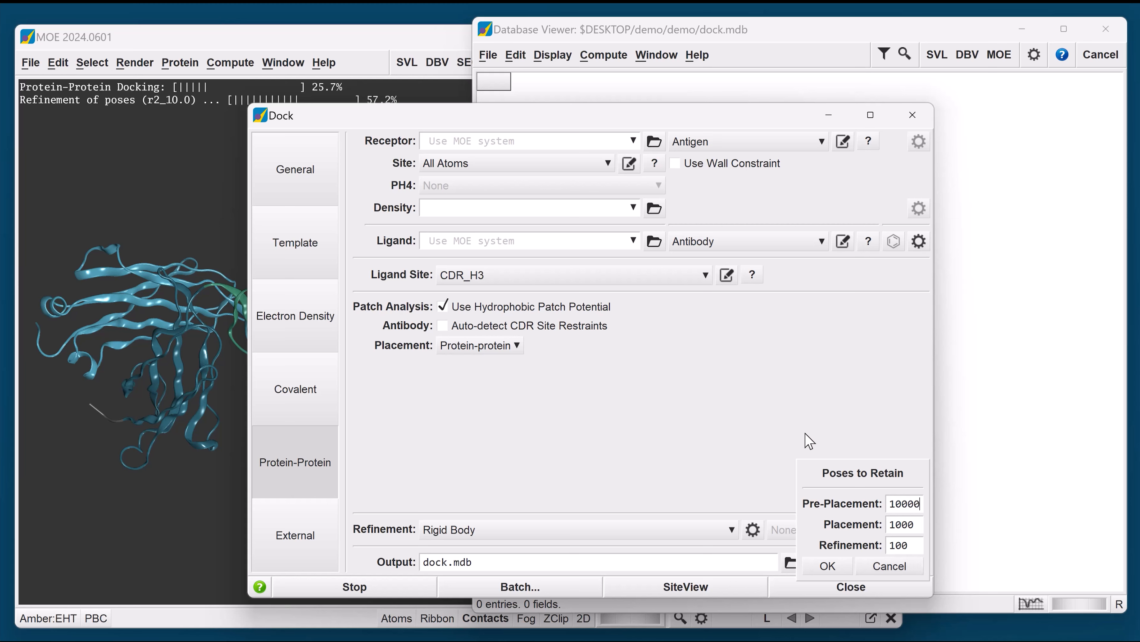
# - Cancel the running docking job and close the database viewer showing dock.mdb
pyautogui.click(432, 40)
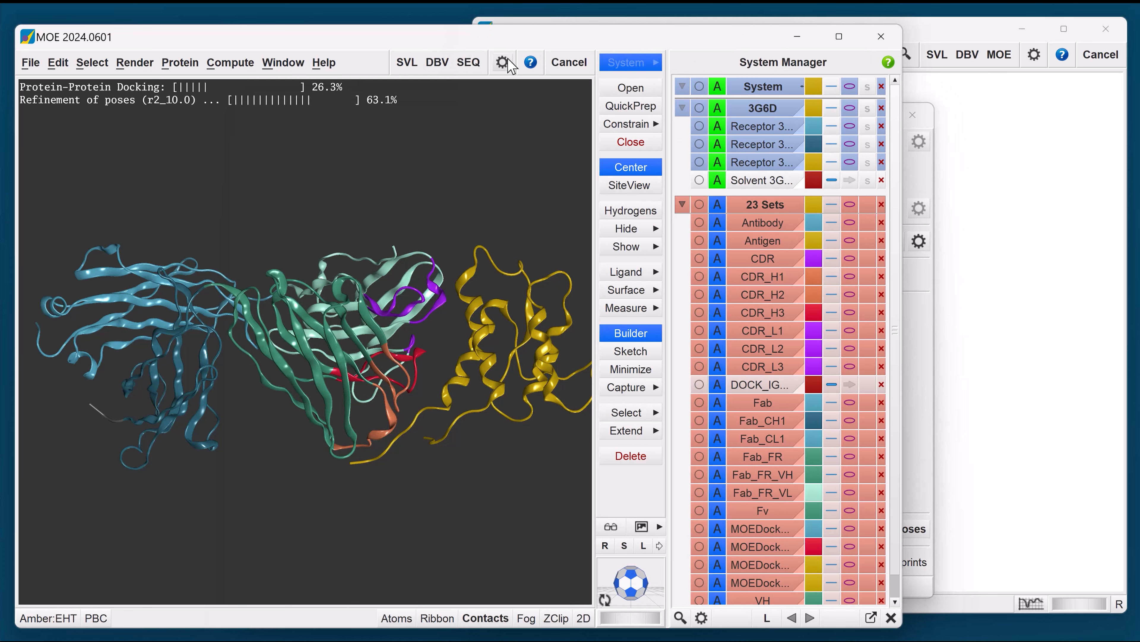
pyautogui.click(569, 64)
pyautogui.click(576, 81)
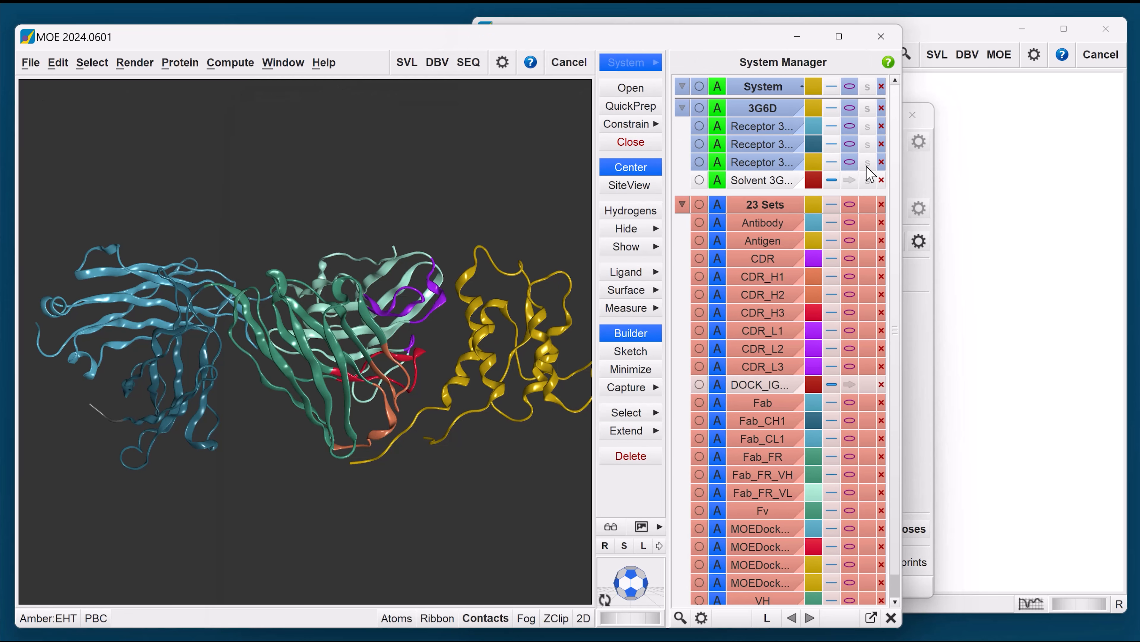
pyautogui.click(1106, 28)
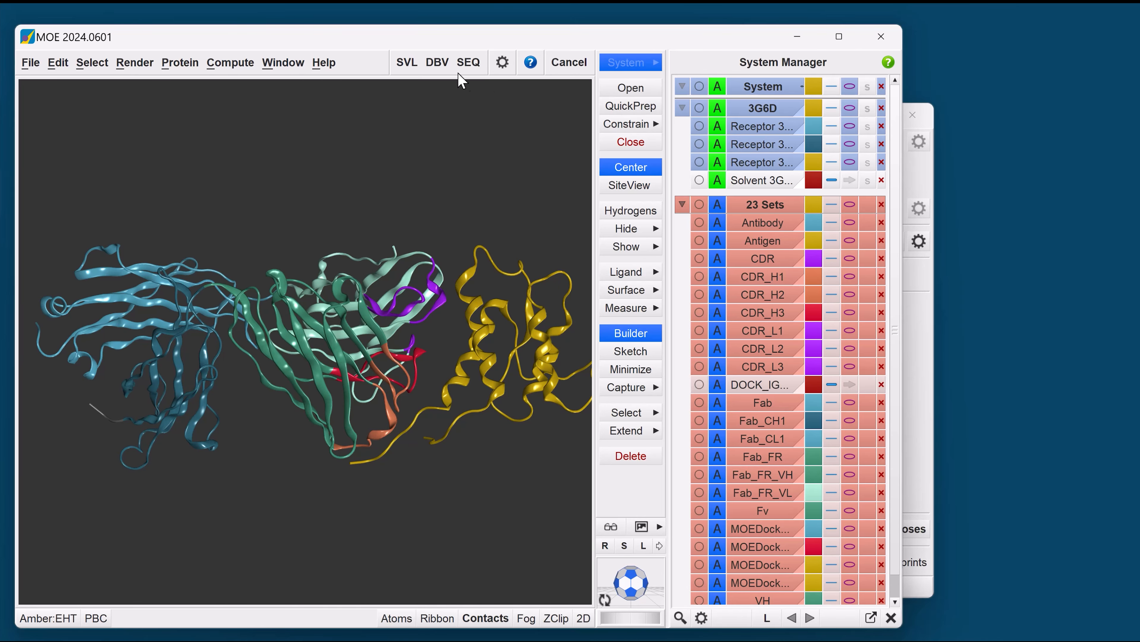
# - Open the docking results database 3g6d_dock.mdb and resize its table cells so the molecule depictions are easier to see
pyautogui.click(438, 63)
pyautogui.click(487, 85)
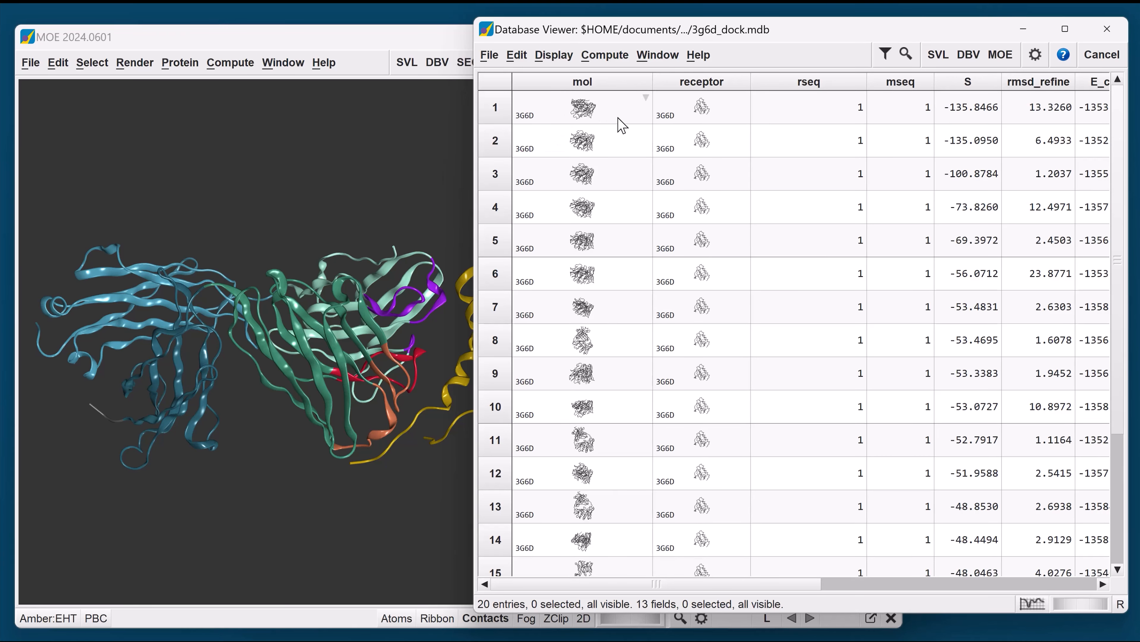
pyautogui.moveTo(653, 124); pyautogui.dragTo(891, 294)
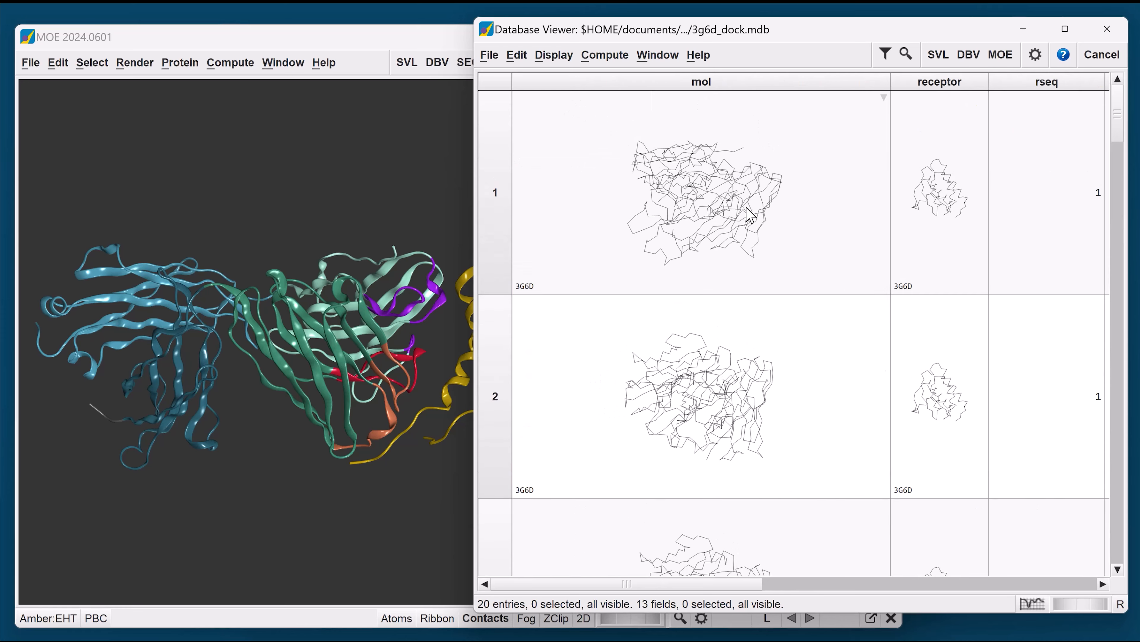
pyautogui.moveTo(756, 208)
pyautogui.mouseDown(button='middle')
pyautogui.moveTo(626, 218)
pyautogui.moveTo(758, 207)
pyautogui.mouseUp(button='middle')
pyautogui.moveTo(853, 283); pyautogui.dragTo(594, 122)
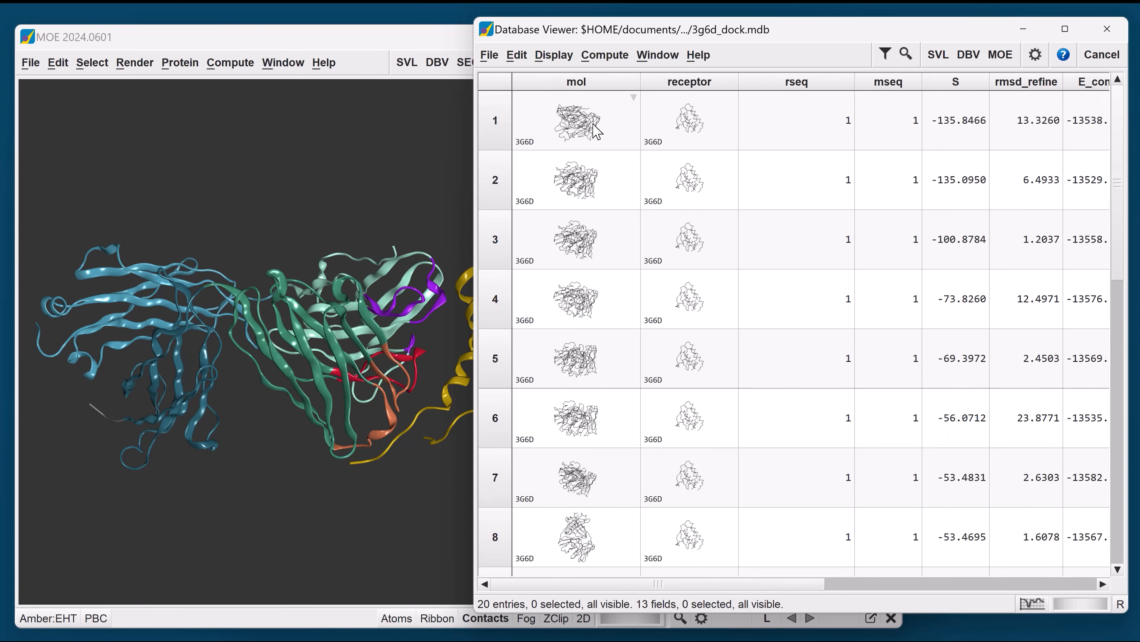
pyautogui.click(607, 58)
pyautogui.moveTo(649, 164)
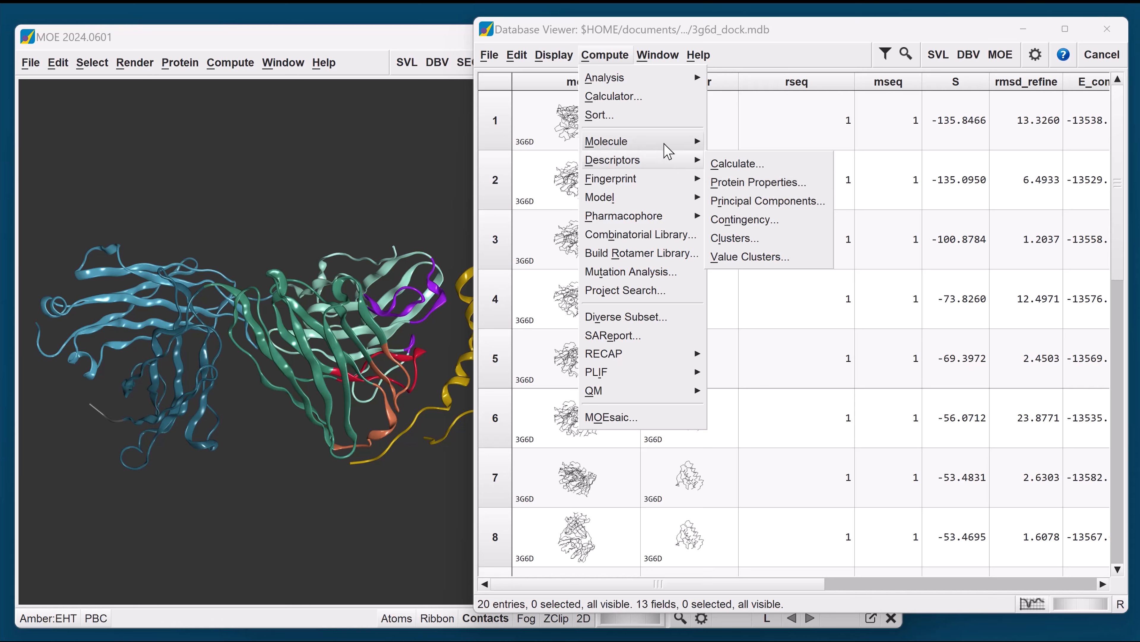
pyautogui.moveTo(667, 144)
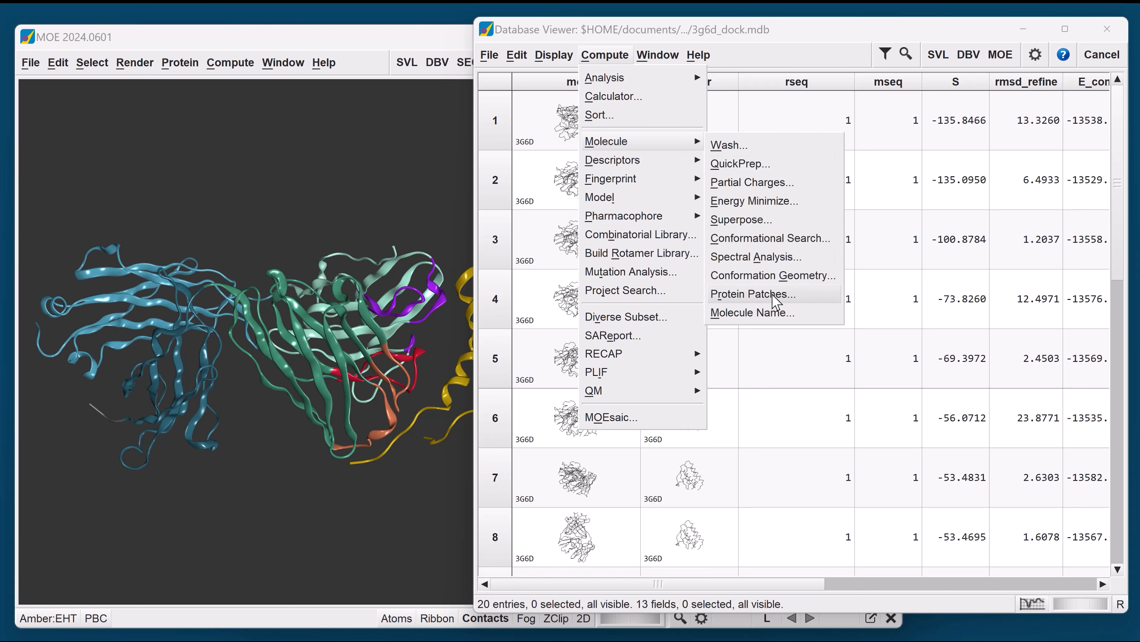
pyautogui.moveTo(634, 218)
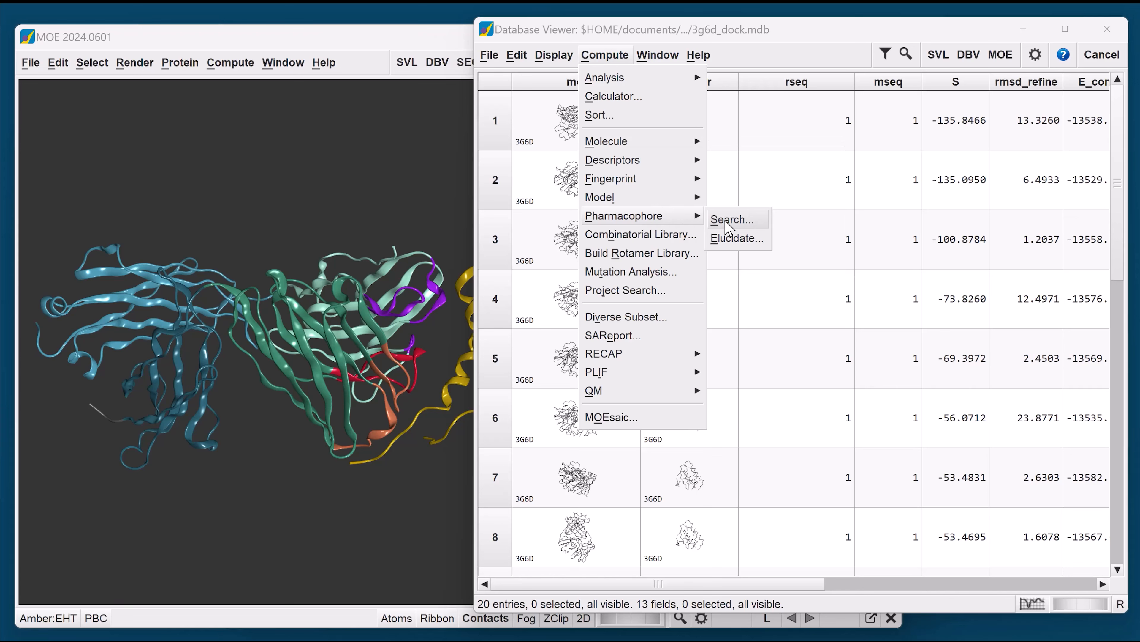
pyautogui.click(802, 37)
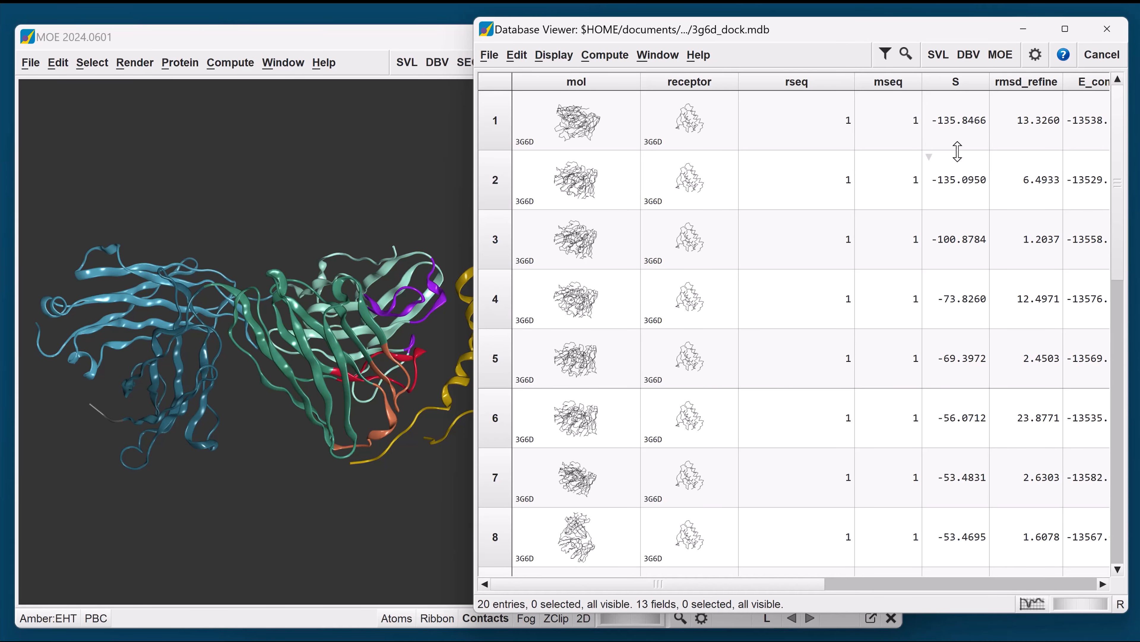
# - Open the entry browser for 3g6d_dock.mdb and set its subject to mol
pyautogui.moveTo(815, 583); pyautogui.dragTo(1067, 573)
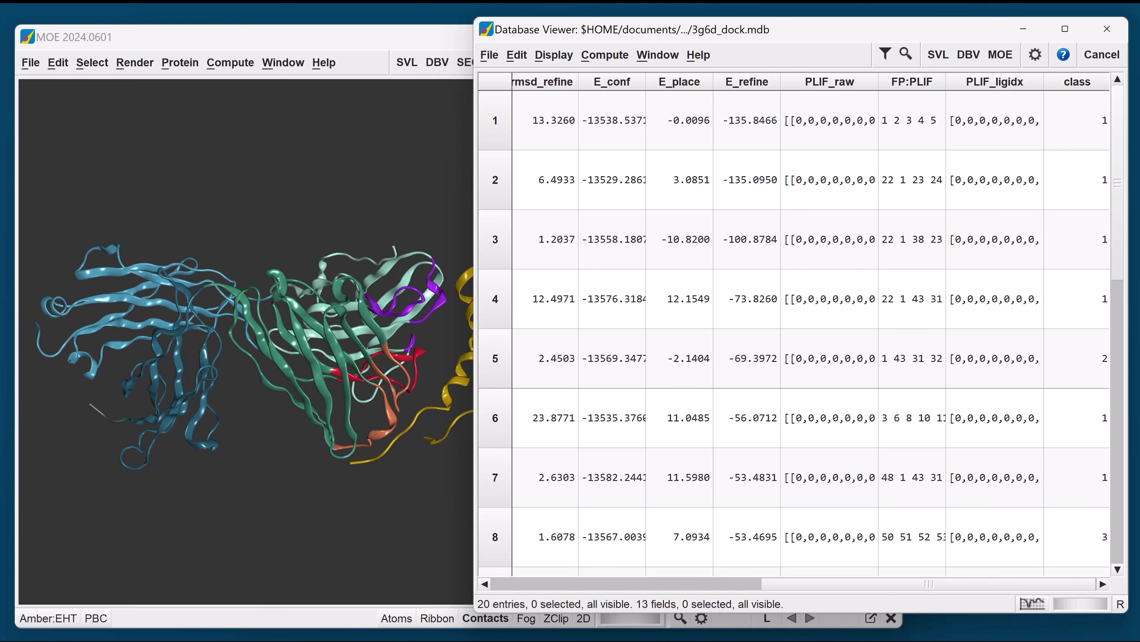
pyautogui.click(502, 63)
pyautogui.click(527, 160)
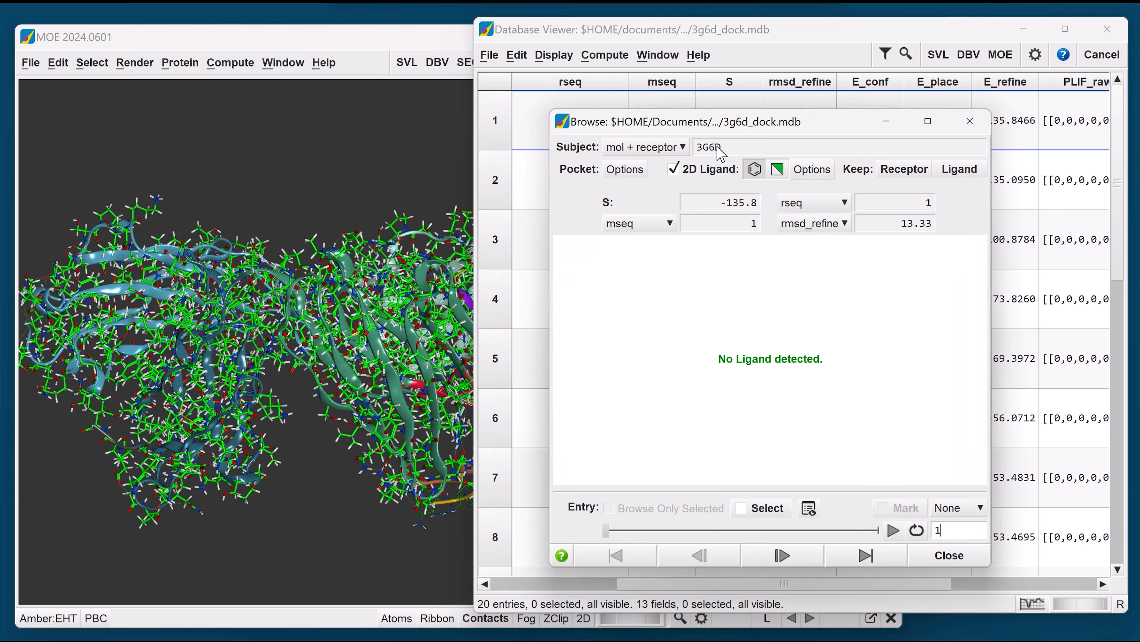
pyautogui.click(666, 148)
pyautogui.click(639, 190)
# - Display the browsed molecule as a green ribbon and hide its atoms
pyautogui.click(669, 172)
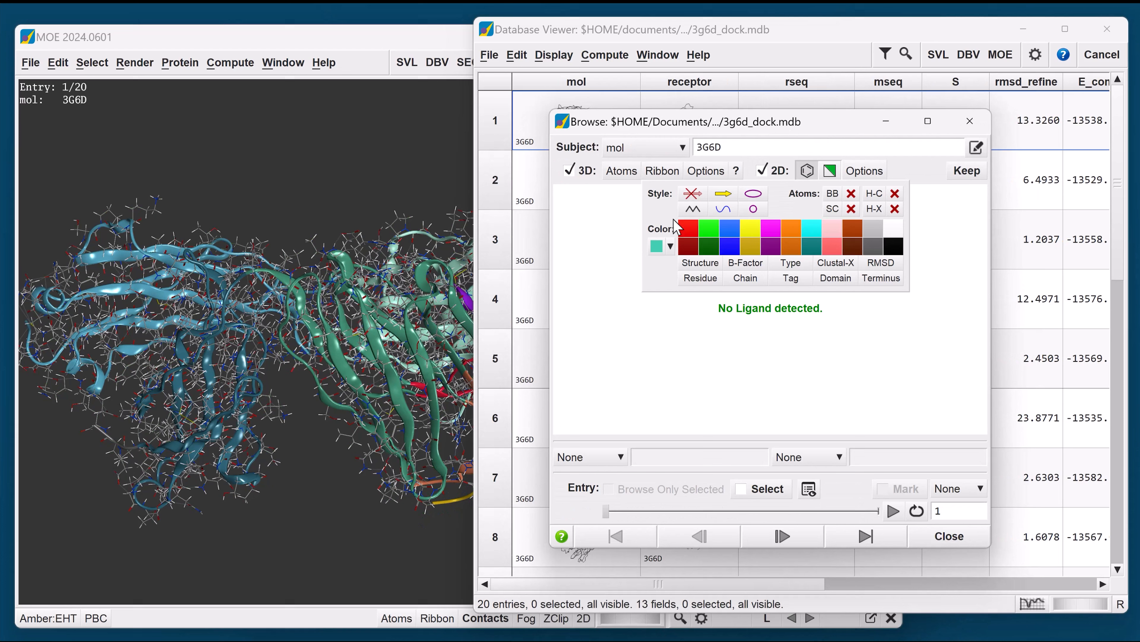
pyautogui.click(756, 195)
pyautogui.click(712, 228)
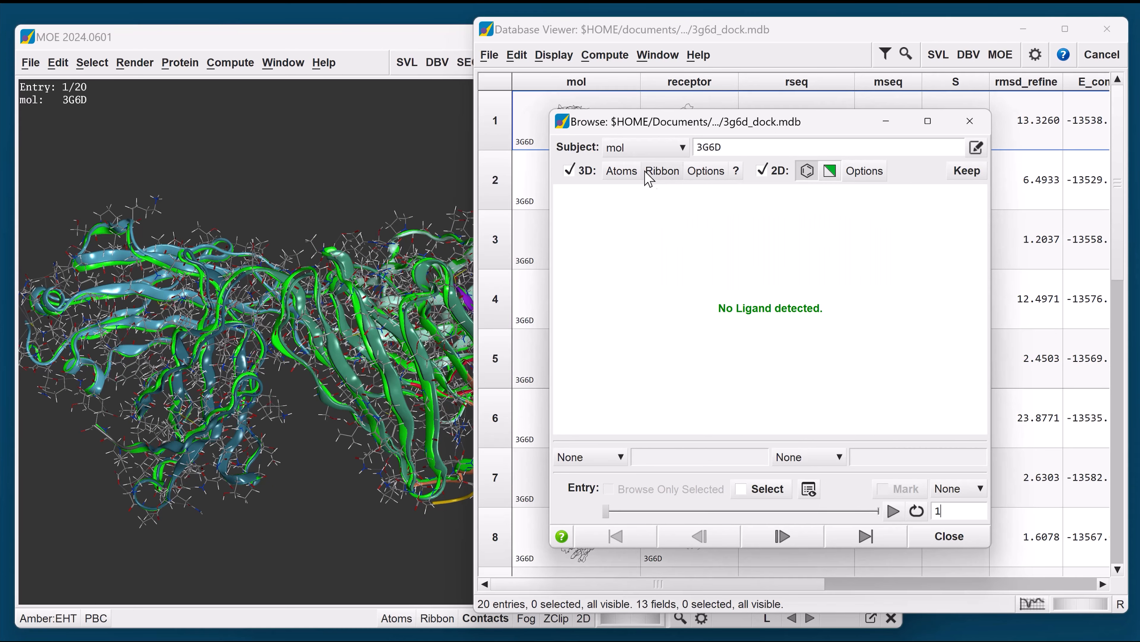
pyautogui.click(633, 172)
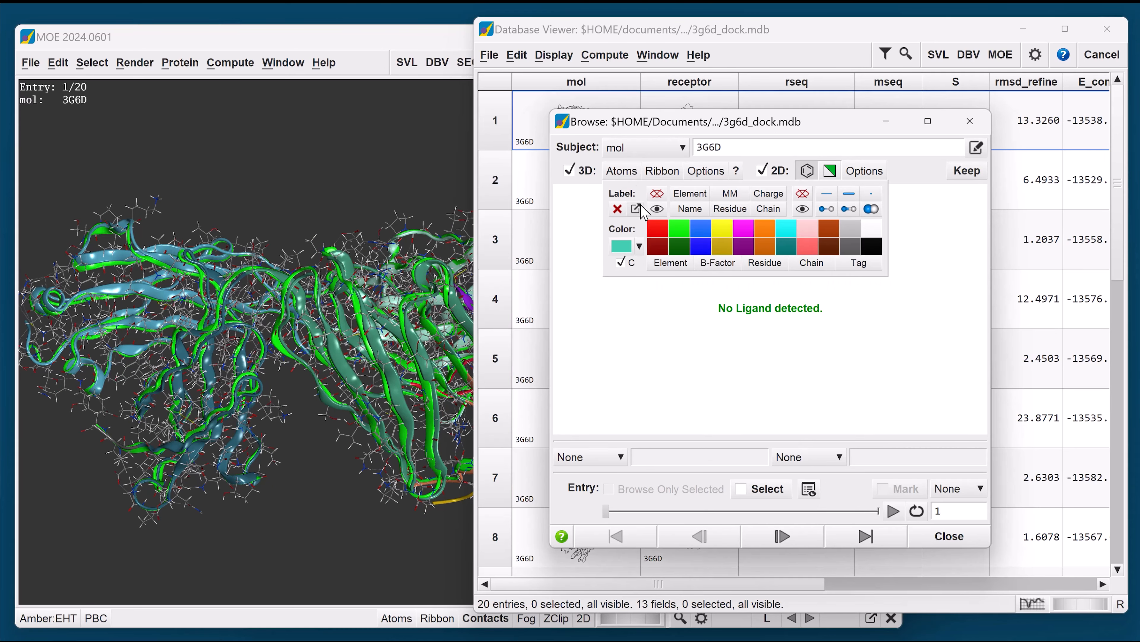
pyautogui.click(796, 196)
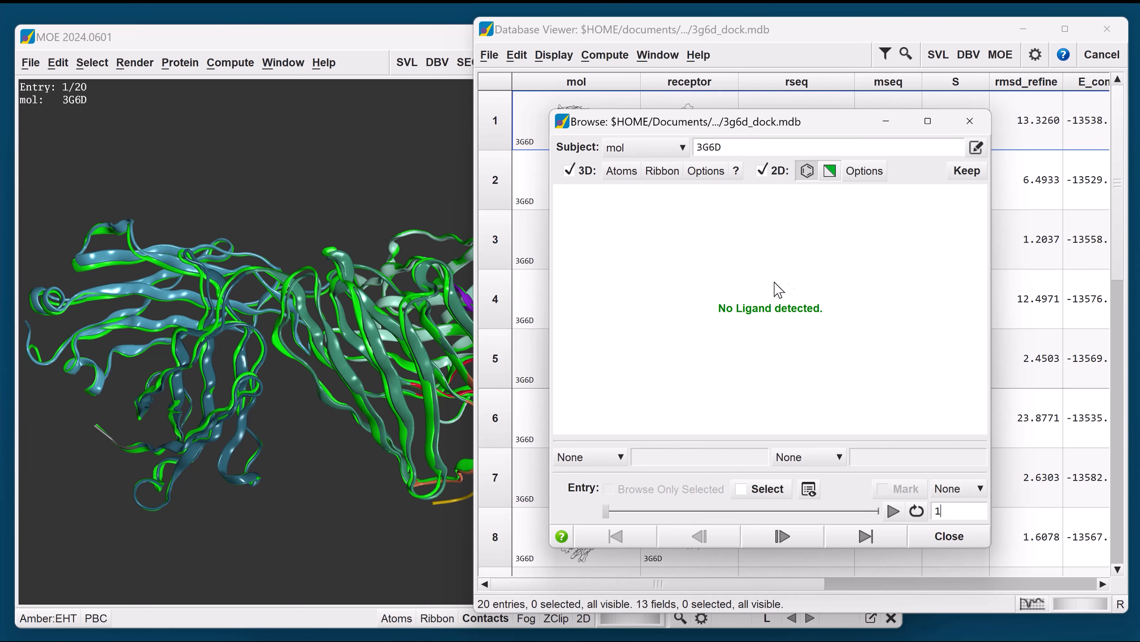
# - Turn off the browser's 2D depiction and show the S score as a displayed field
pyautogui.click(762, 171)
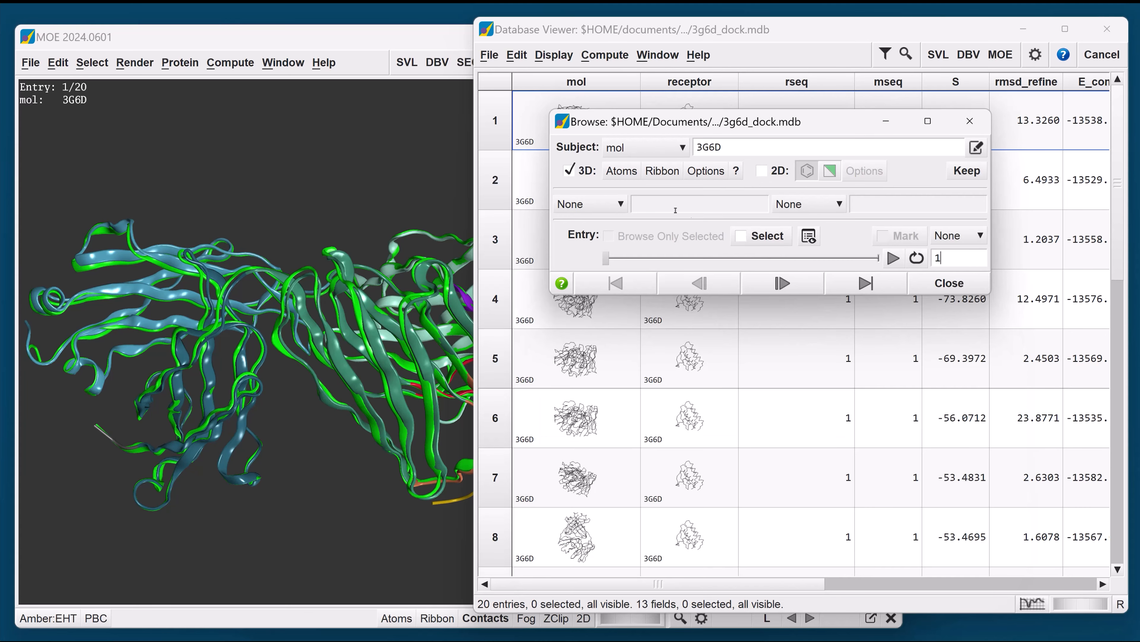
pyautogui.click(591, 204)
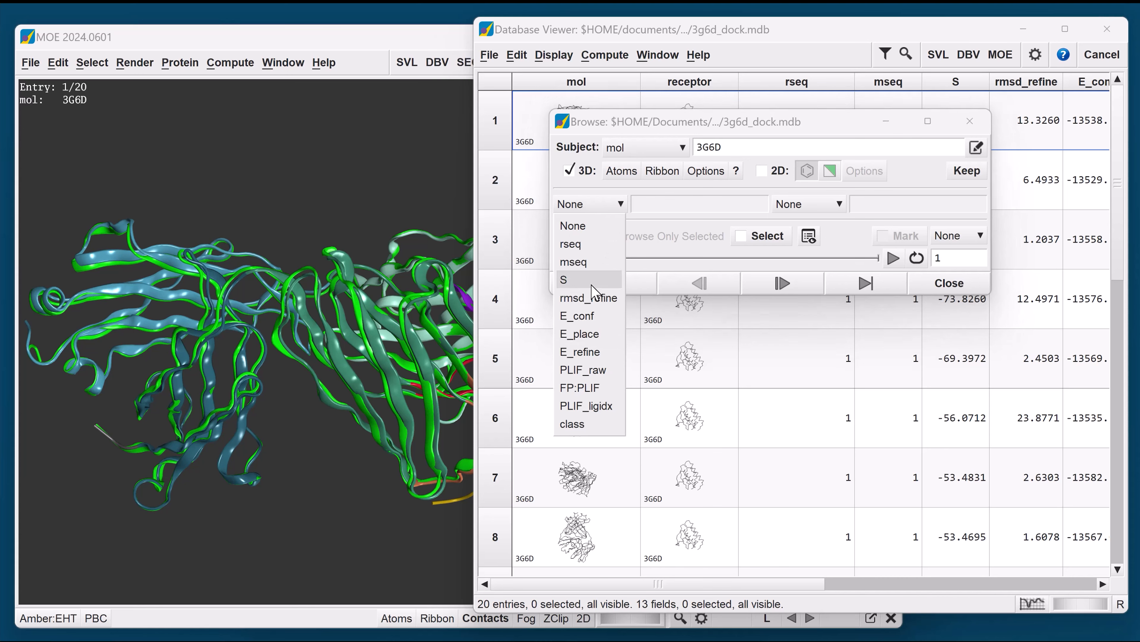
pyautogui.click(579, 279)
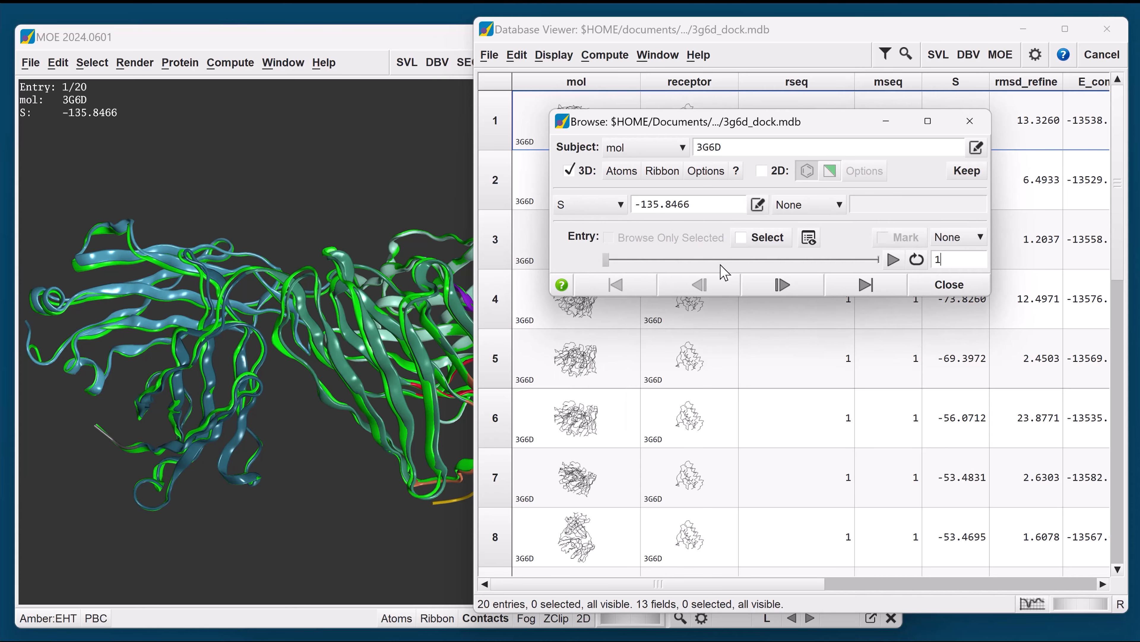
# - Step through the docked poses from entry 1 to entry 10, comparing each with the original antibody structure
pyautogui.click(328, 45)
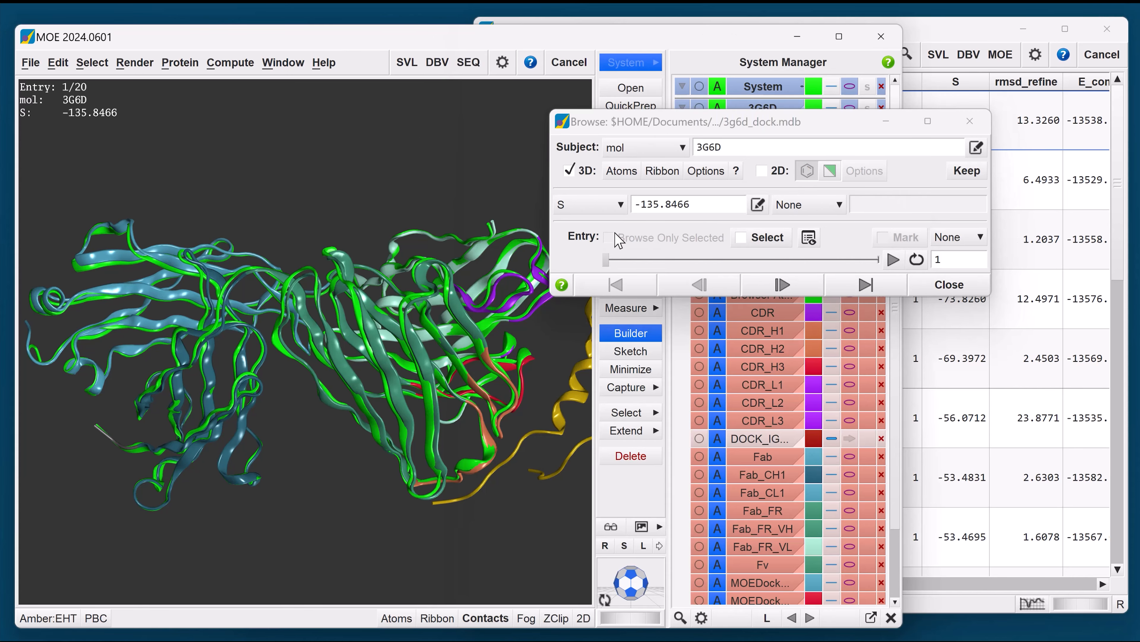
pyautogui.click(793, 287)
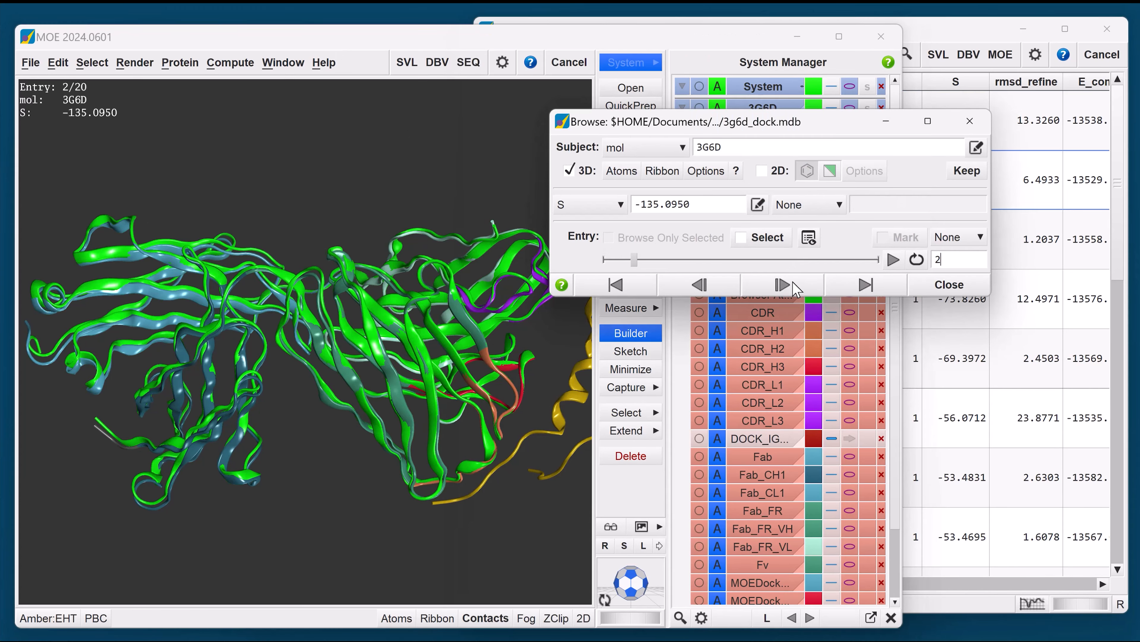
pyautogui.click(794, 287)
pyautogui.click(794, 287)
pyautogui.click(794, 286)
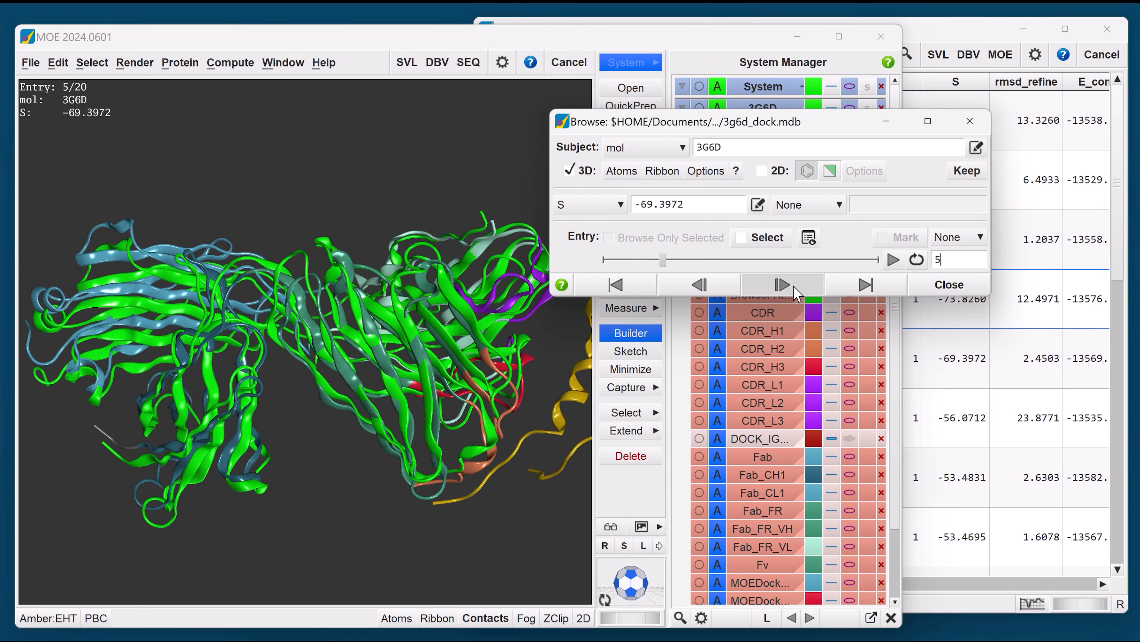
pyautogui.click(795, 290)
pyautogui.click(794, 287)
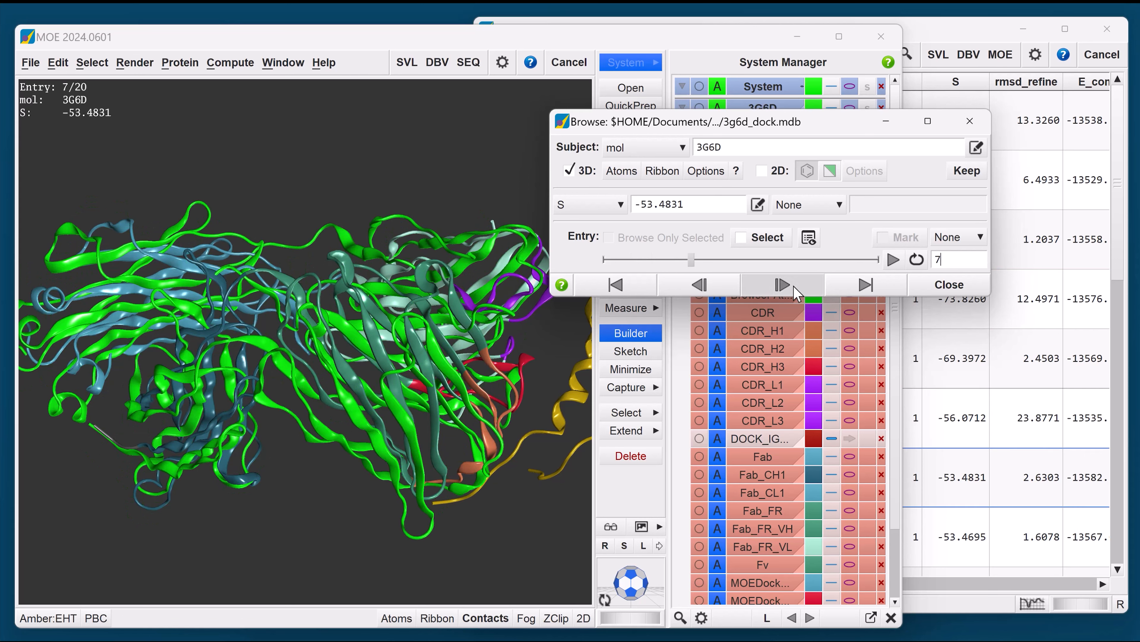
pyautogui.click(794, 288)
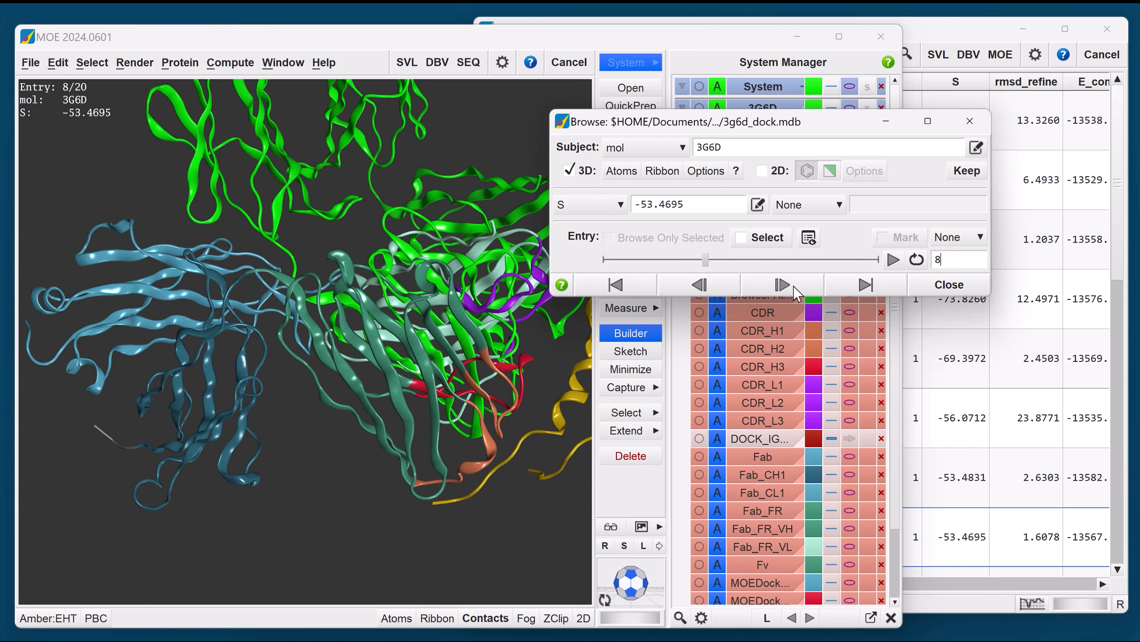
pyautogui.click(794, 287)
pyautogui.click(794, 287)
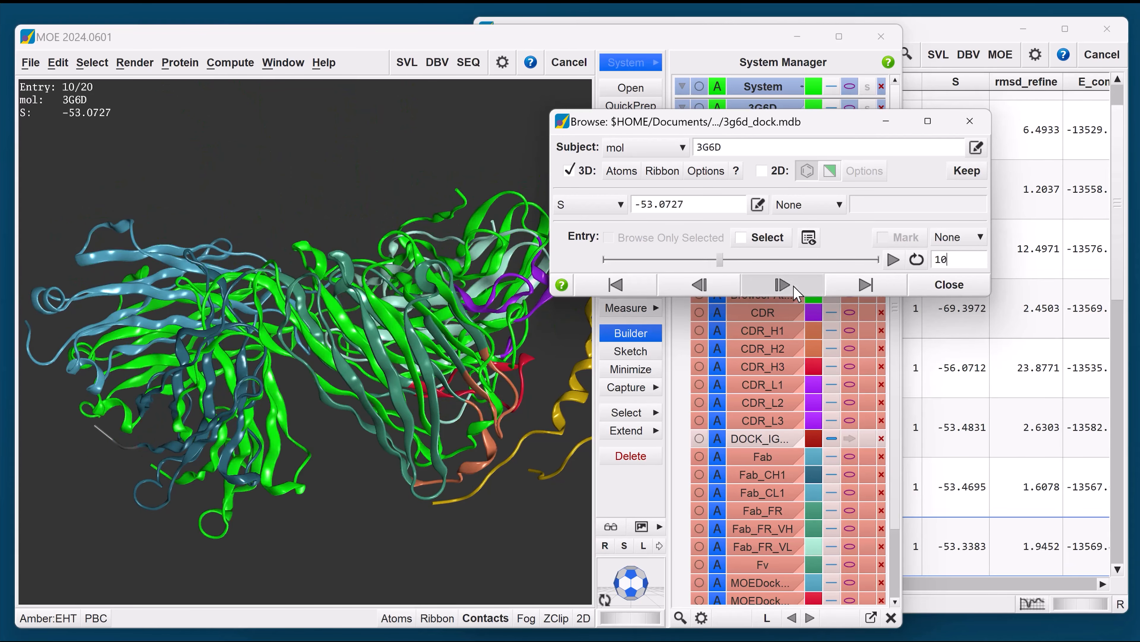
# - View docked pose 11 against the original antibody structure and close the entry browser
pyautogui.click(794, 288)
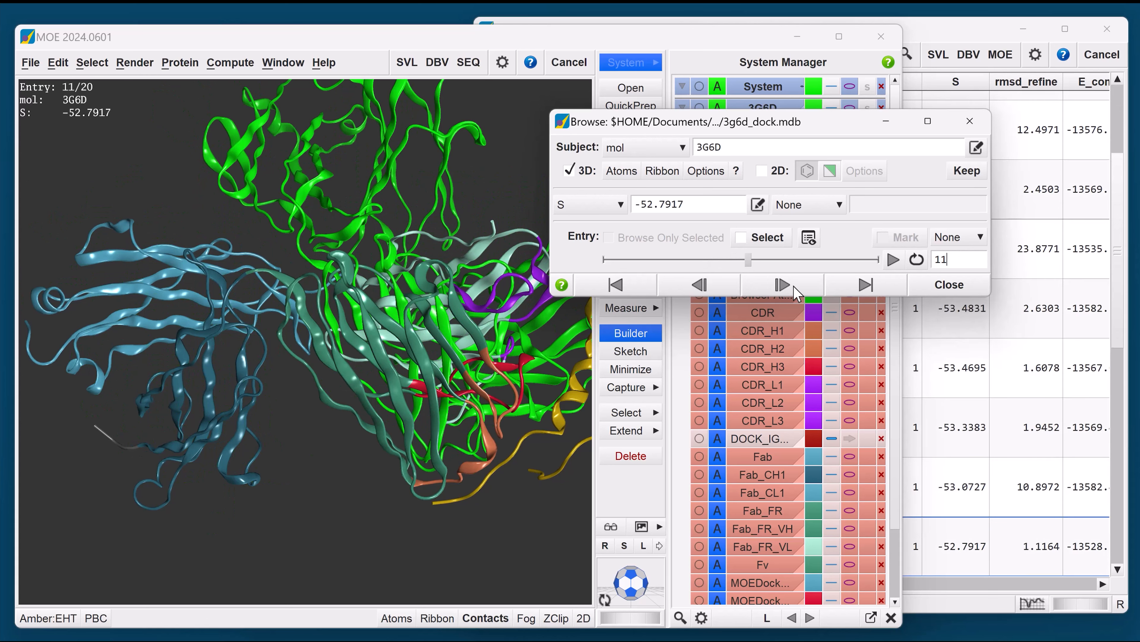
pyautogui.click(968, 126)
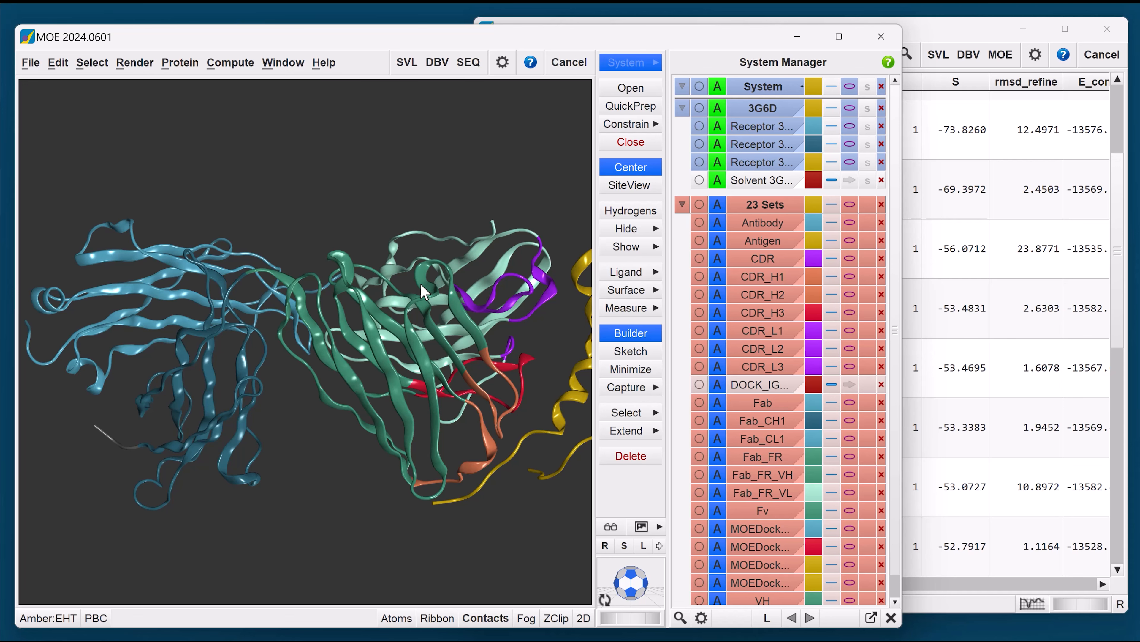
# - Open Epitope Analysis for the 3g6d_dock.mdb database and bring its PLIF fingerprint fields into view
pyautogui.click(947, 32)
pyautogui.click(605, 55)
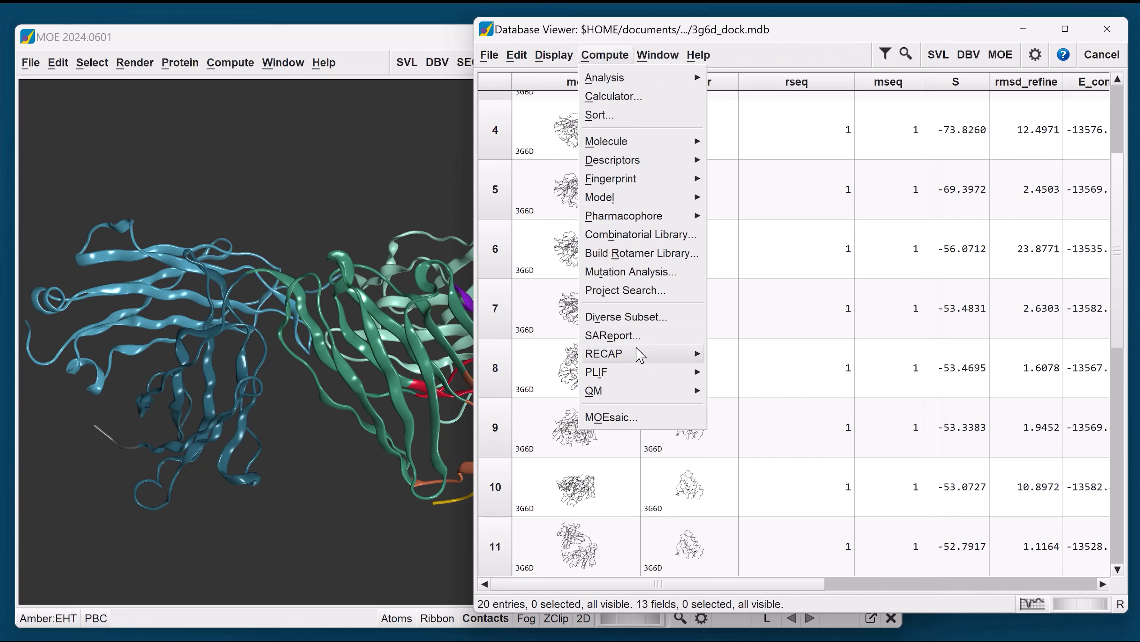
pyautogui.moveTo(696, 378)
pyautogui.click(727, 412)
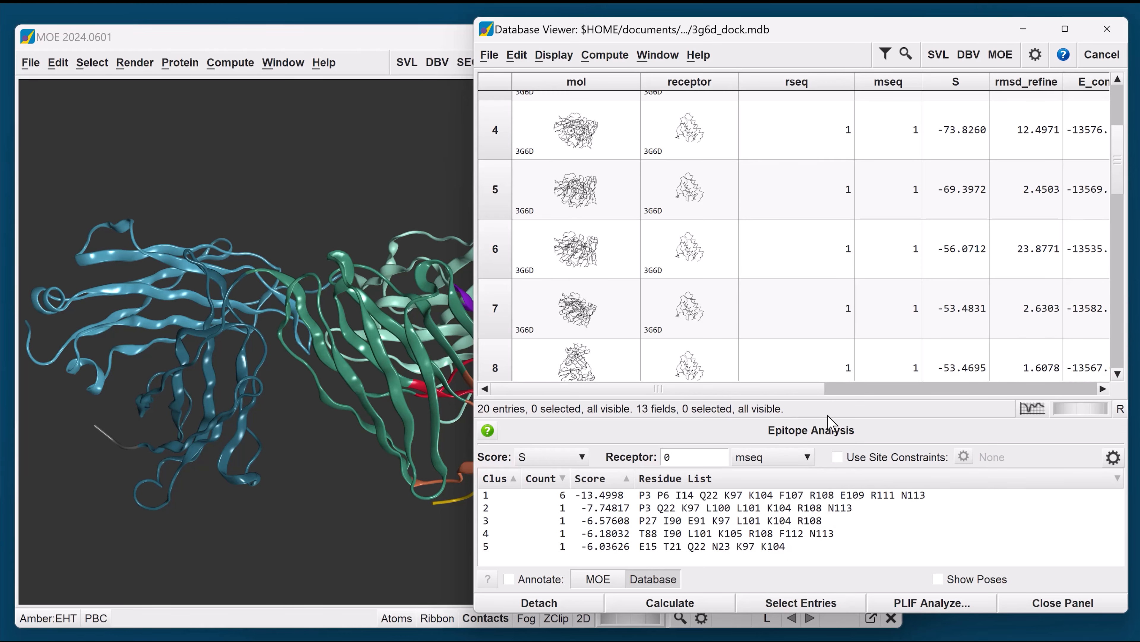
pyautogui.moveTo(815, 389); pyautogui.dragTo(1027, 282)
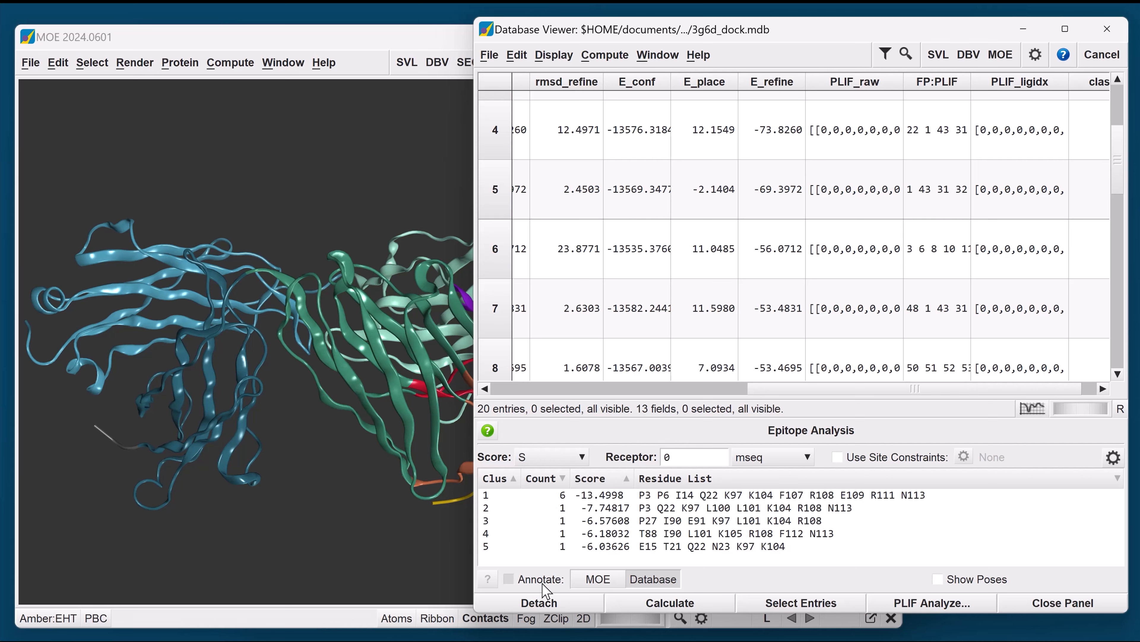
# - Choose epitope cluster 1 and select its member entries in the docking database
pyautogui.click(929, 597)
pyautogui.click(697, 496)
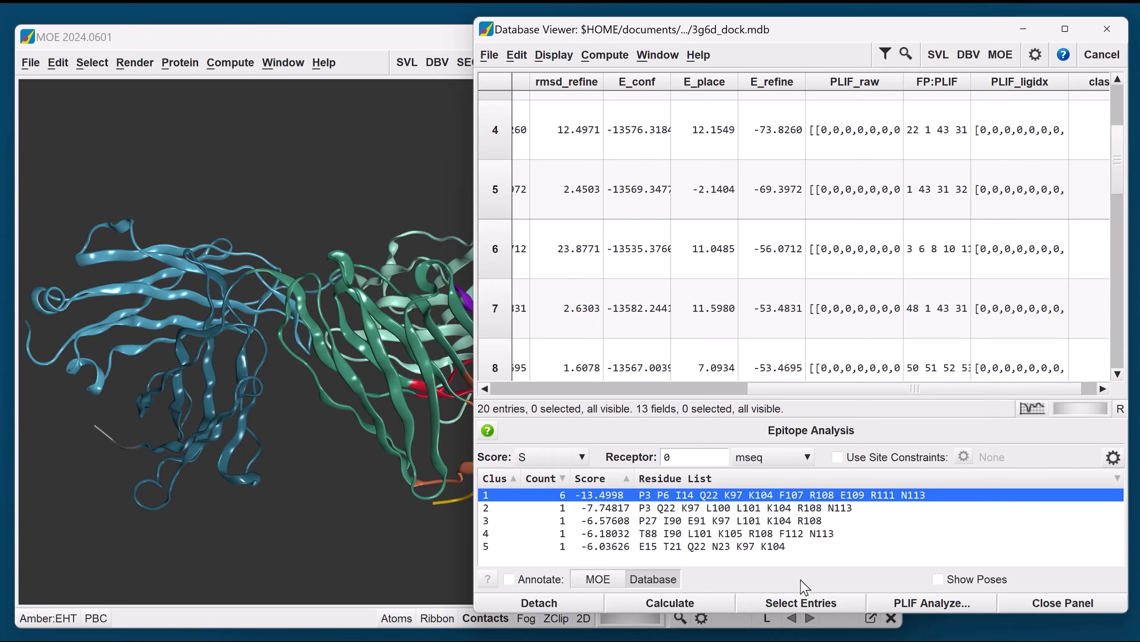
pyautogui.click(802, 602)
pyautogui.scroll(1, 646, 220)
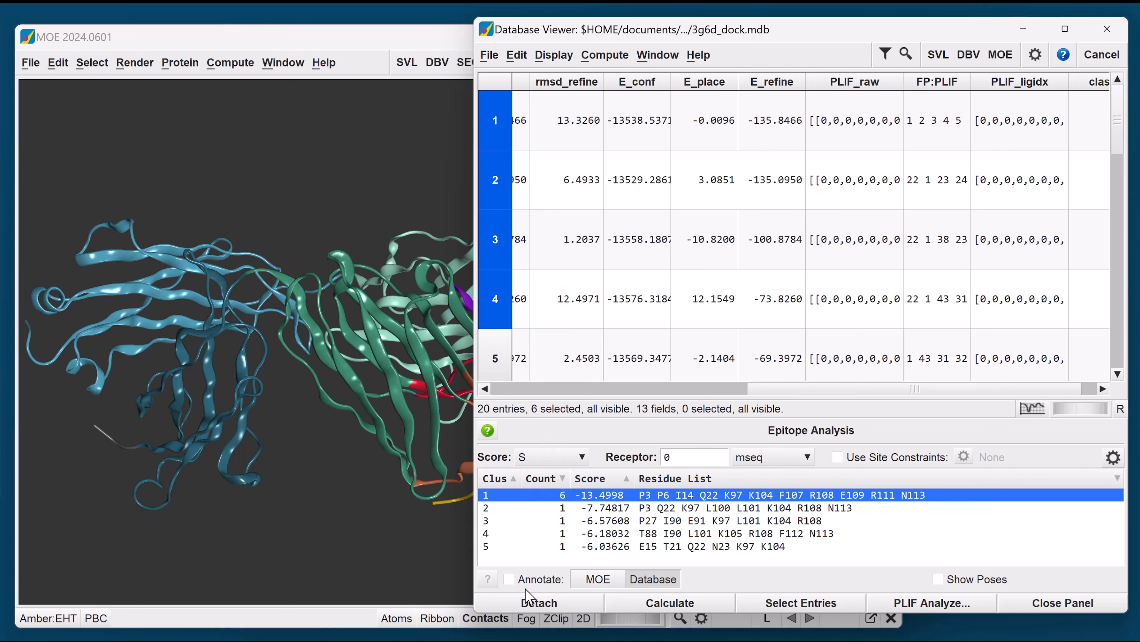
# - Annotate the epitope of cluster 1 on the receptor structure and hide the original ungrouped 3G6D system
pyautogui.click(372, 46)
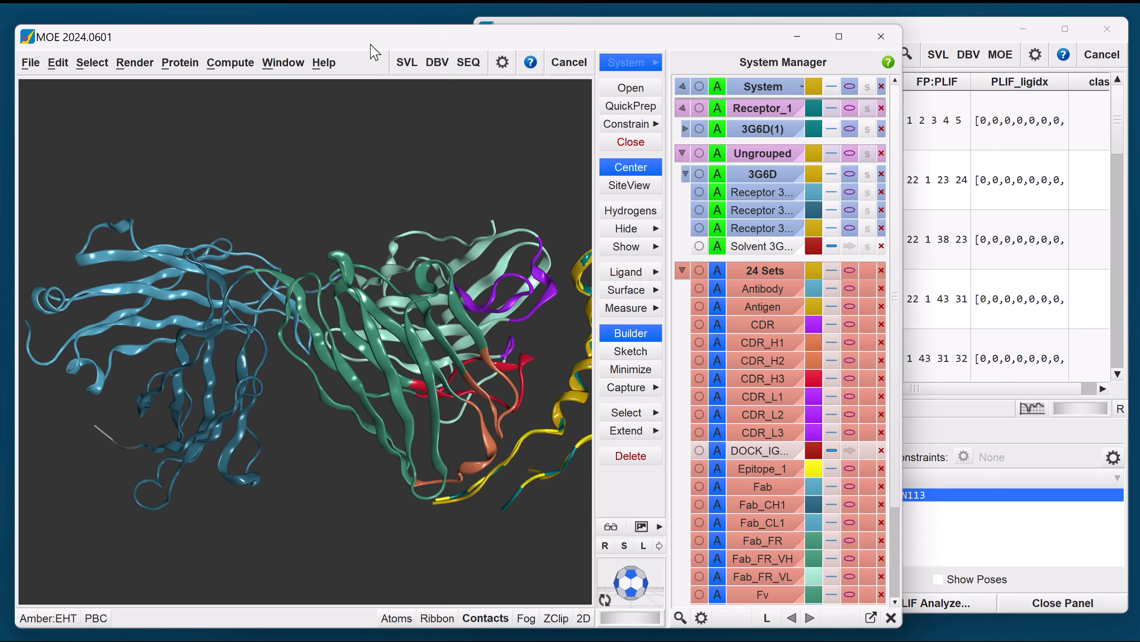
pyautogui.moveTo(476, 319); pyautogui.dragTo(324, 336, button='middle')
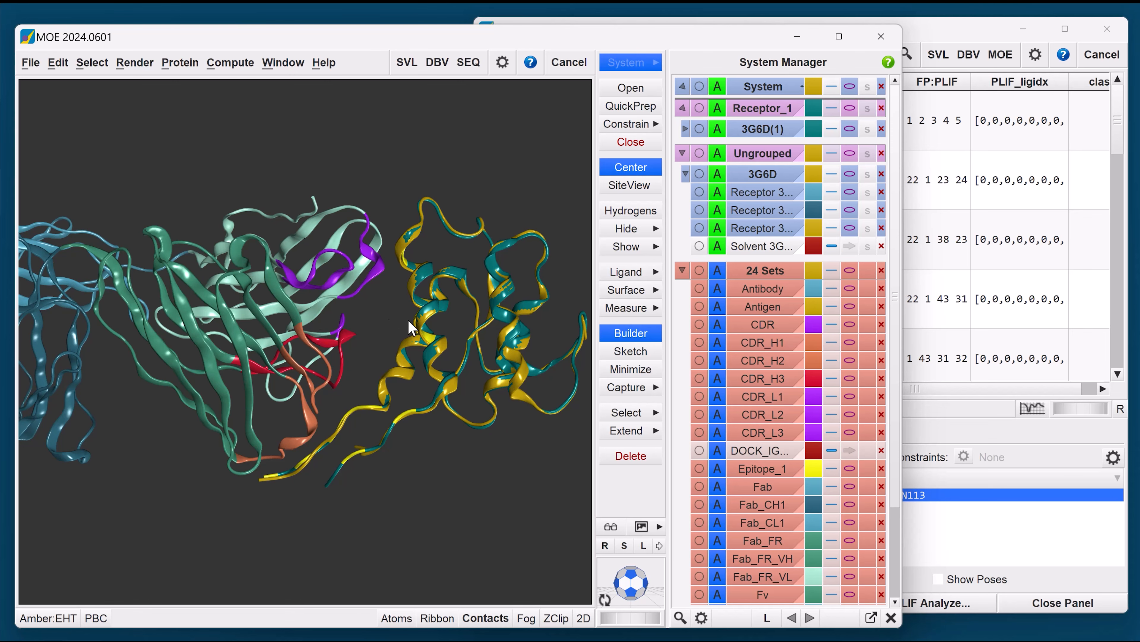
pyautogui.click(762, 174)
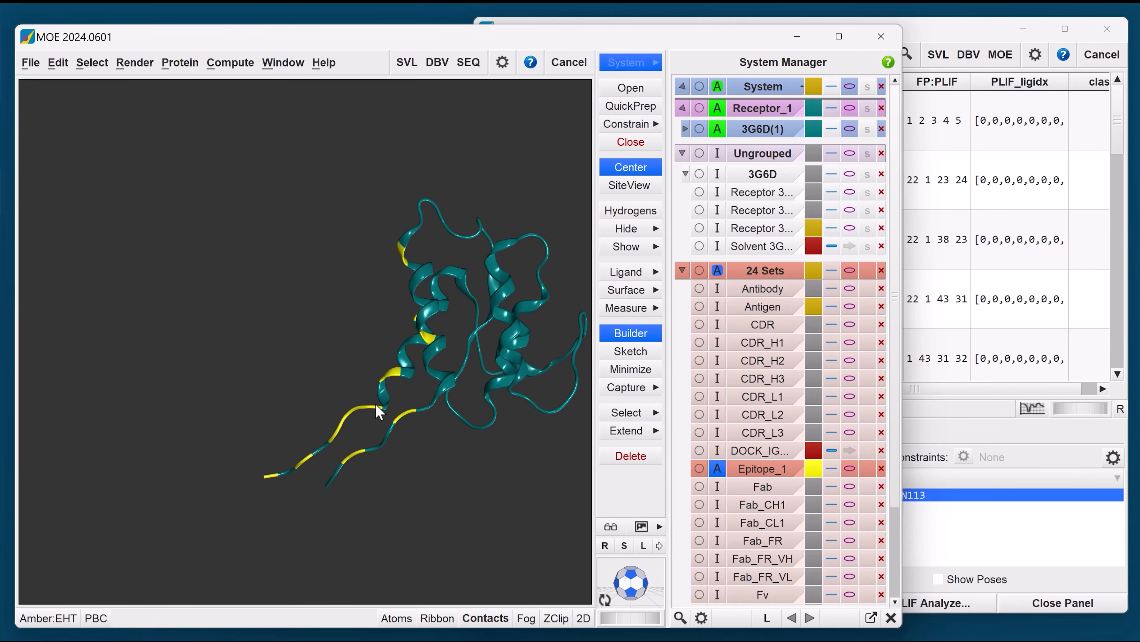
# - Show the docked poses of cluster 1 alongside its annotated epitope in the 3D view
pyautogui.click(1030, 581)
pyautogui.click(939, 579)
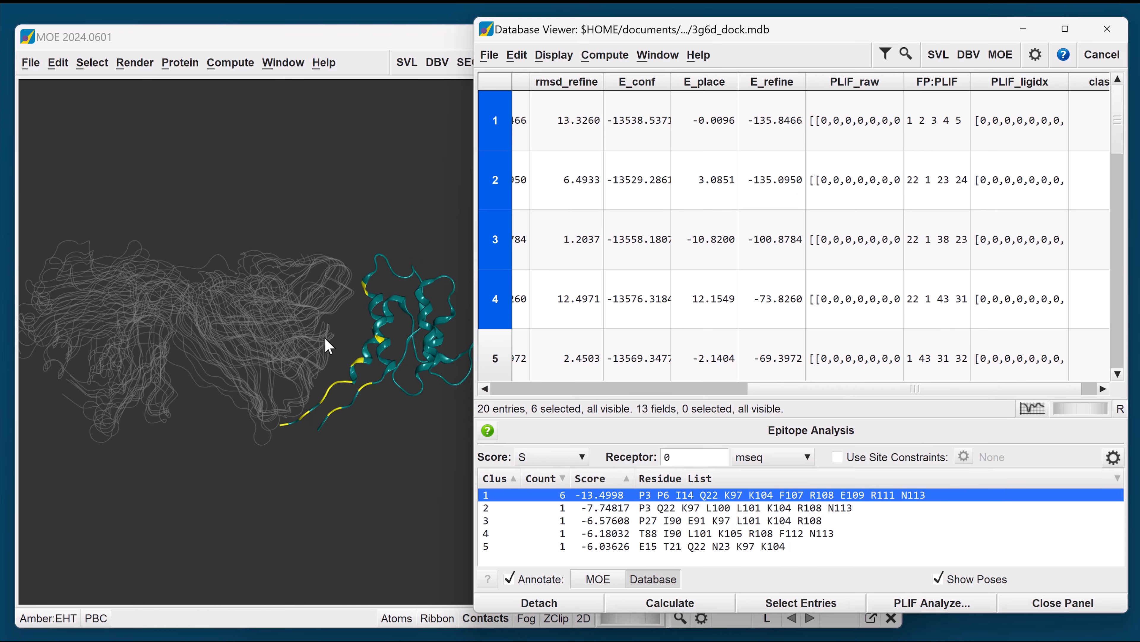
pyautogui.click(306, 54)
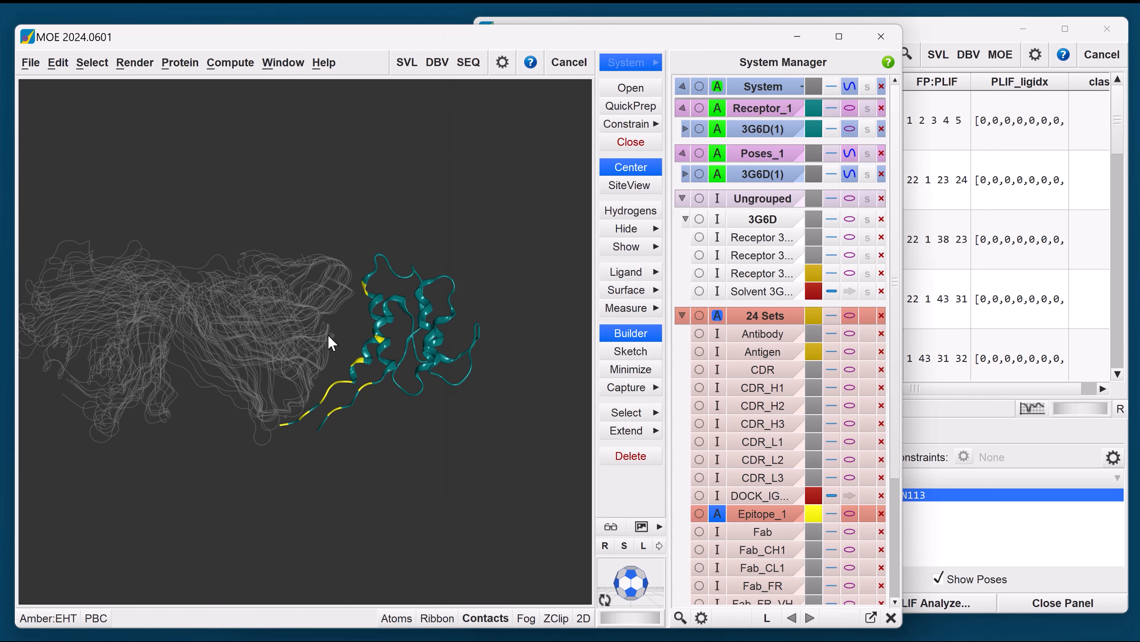
# - Go through epitope clusters 2 to 5, comparing their poses and annotated residues, and return to cluster 1
pyautogui.click(976, 508)
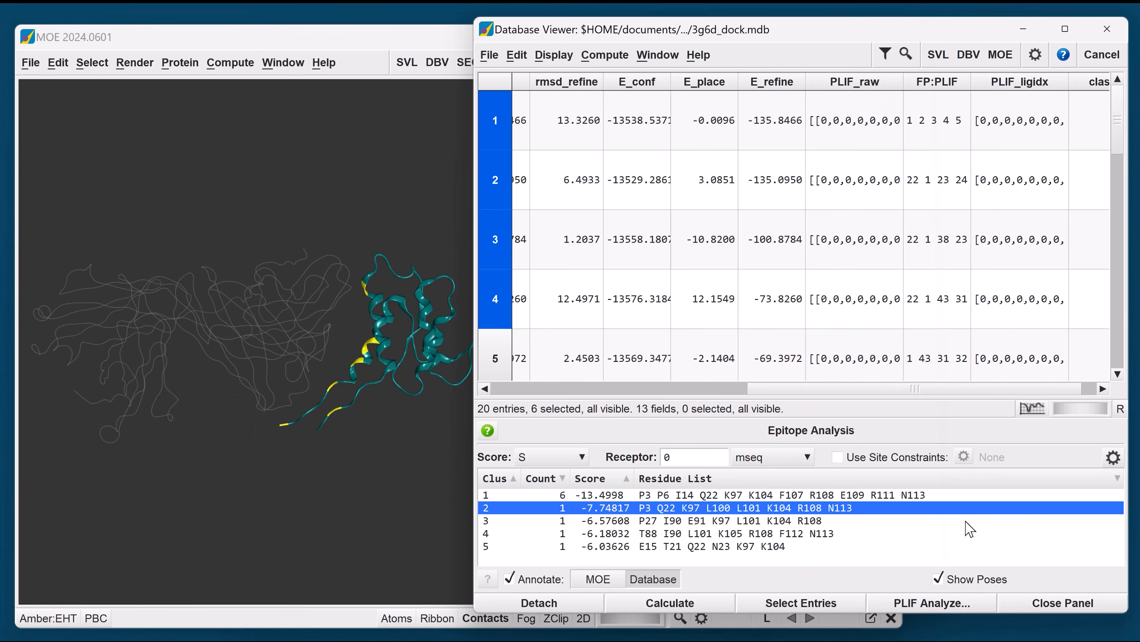
pyautogui.click(965, 522)
pyautogui.click(883, 533)
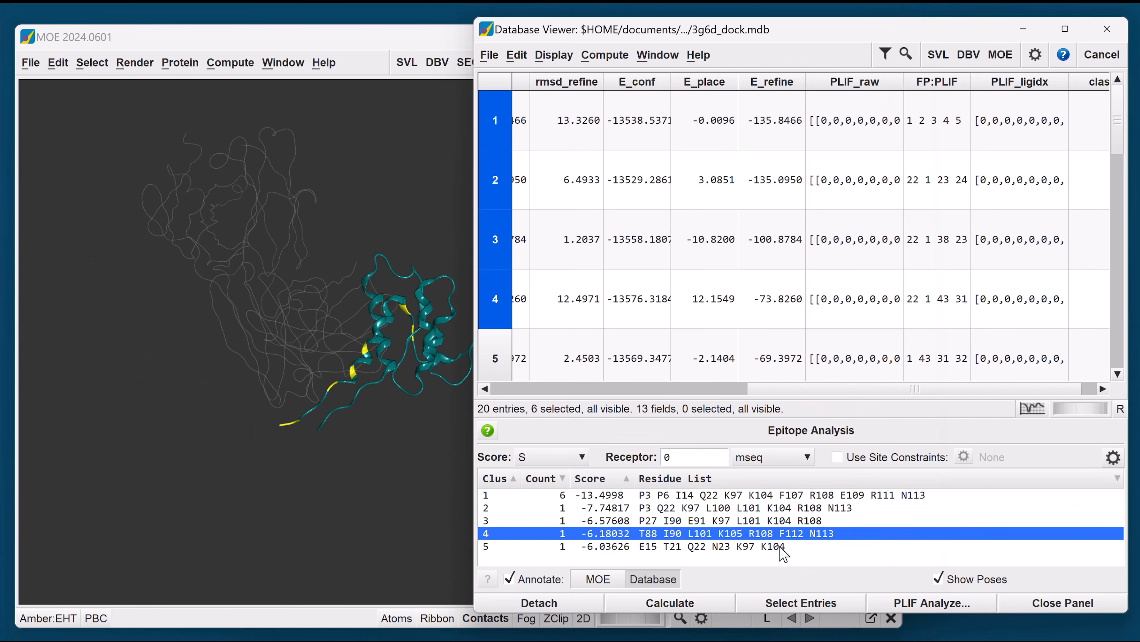
pyautogui.click(793, 546)
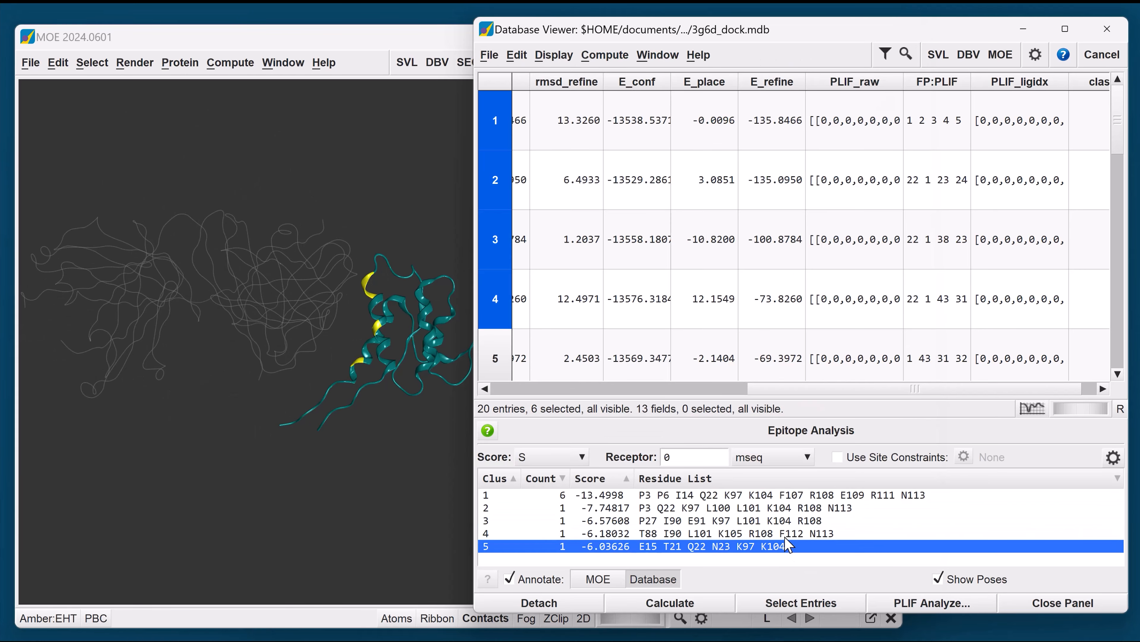
pyautogui.click(811, 495)
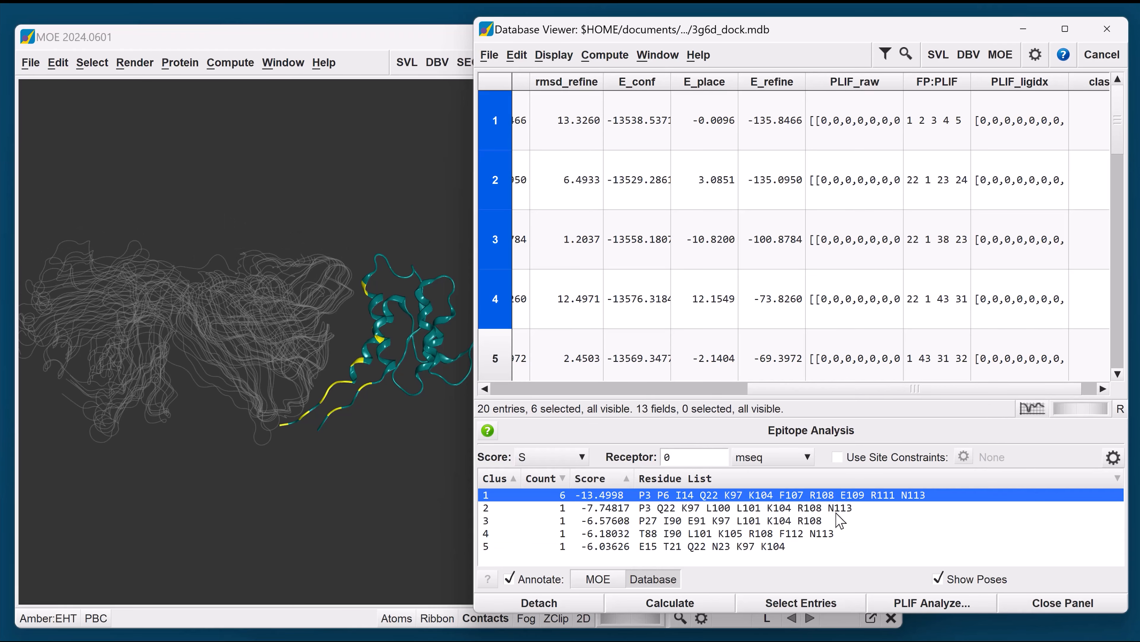
# - Hide the cluster poses and open PLIF Analyze to examine the selected entries' interaction fingerprints up to residue 113
pyautogui.click(951, 580)
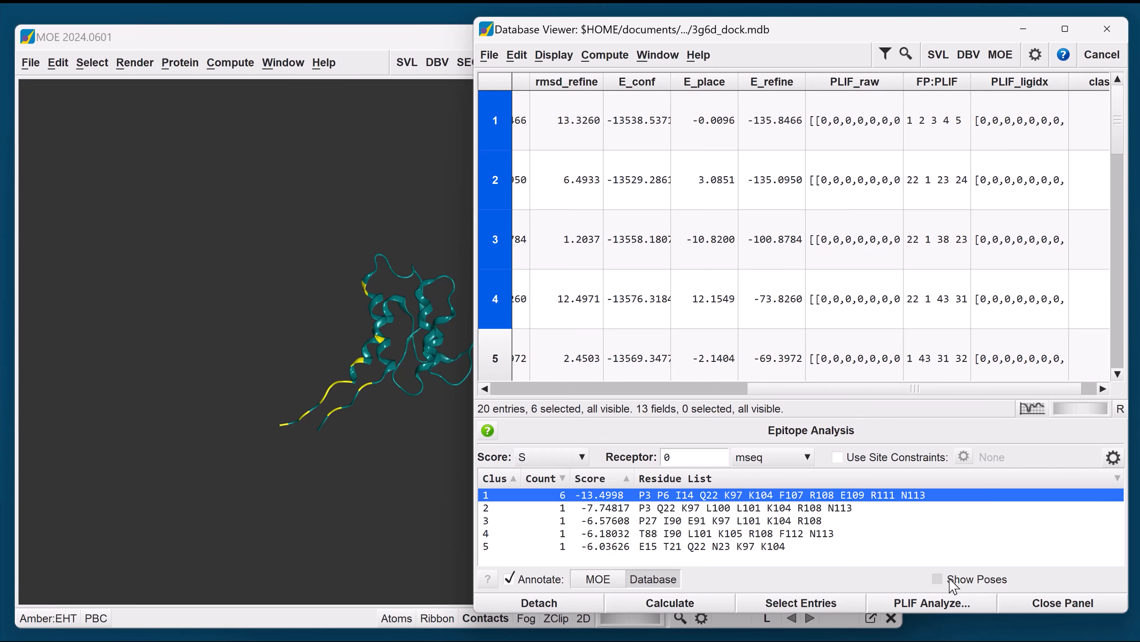
pyautogui.click(932, 602)
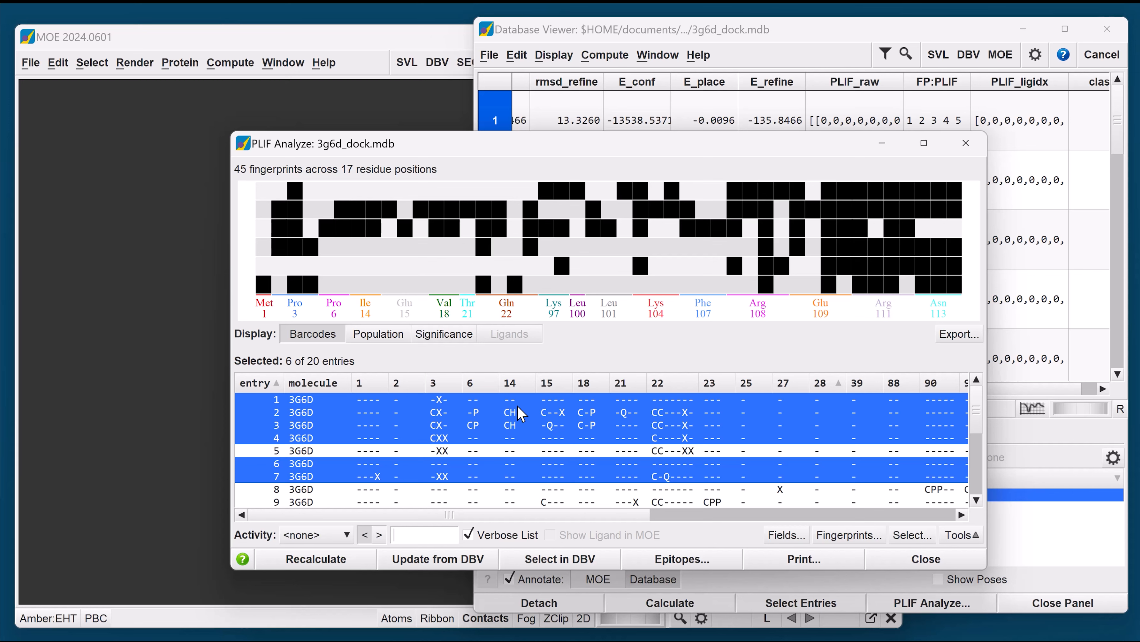
pyautogui.moveTo(519, 396)
pyautogui.moveTo(628, 518); pyautogui.dragTo(934, 538)
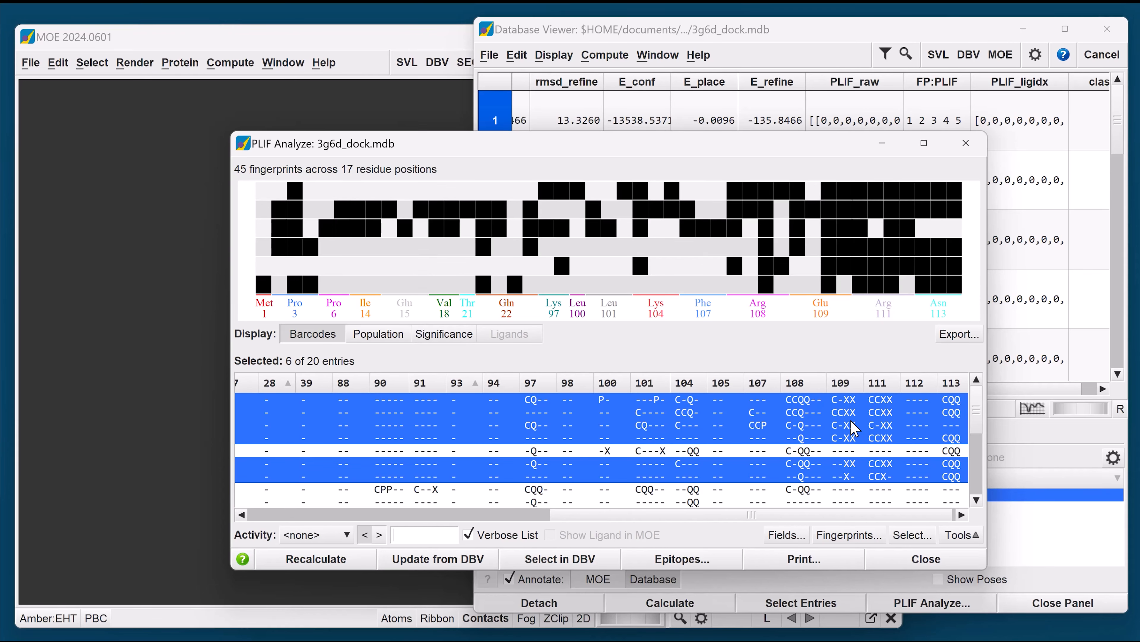
# - Bring up the Dock dialog with its protein-protein settings
pyautogui.hotkey('alt', 'Tab')
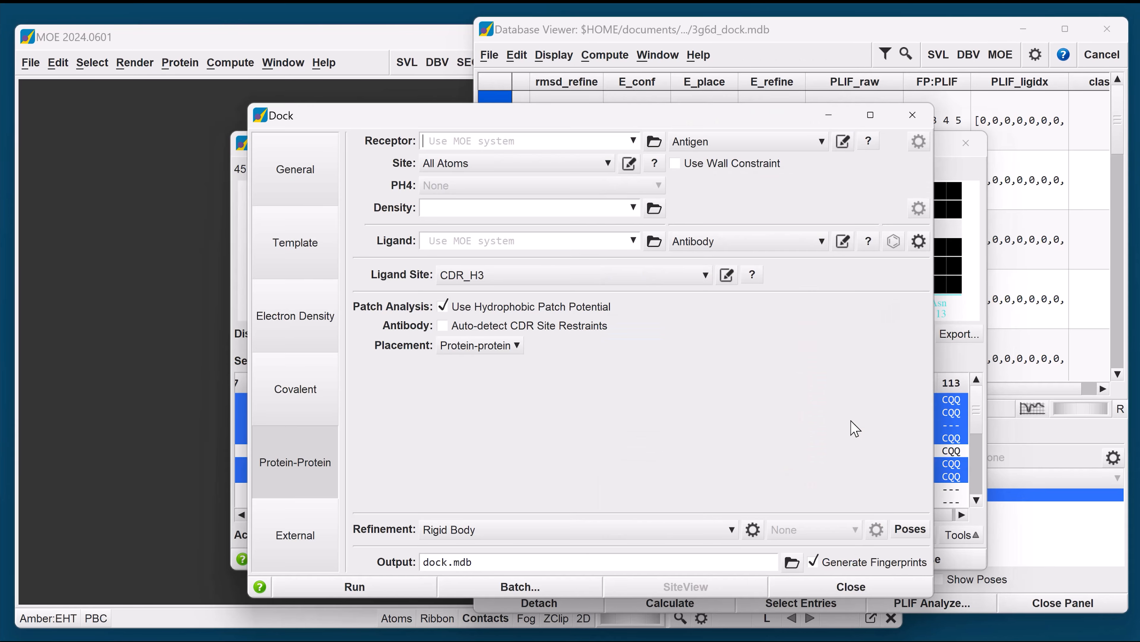